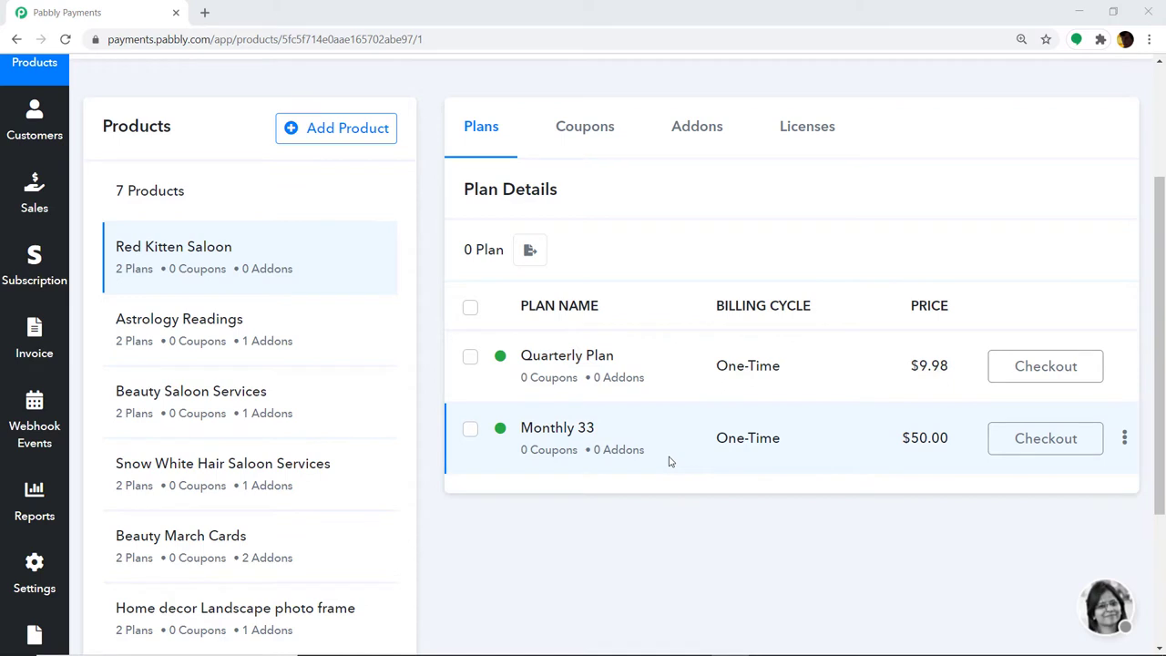
Create an addon category named NAIL POLISH for the Red Kitten Saloon product.
left_click(698, 130)
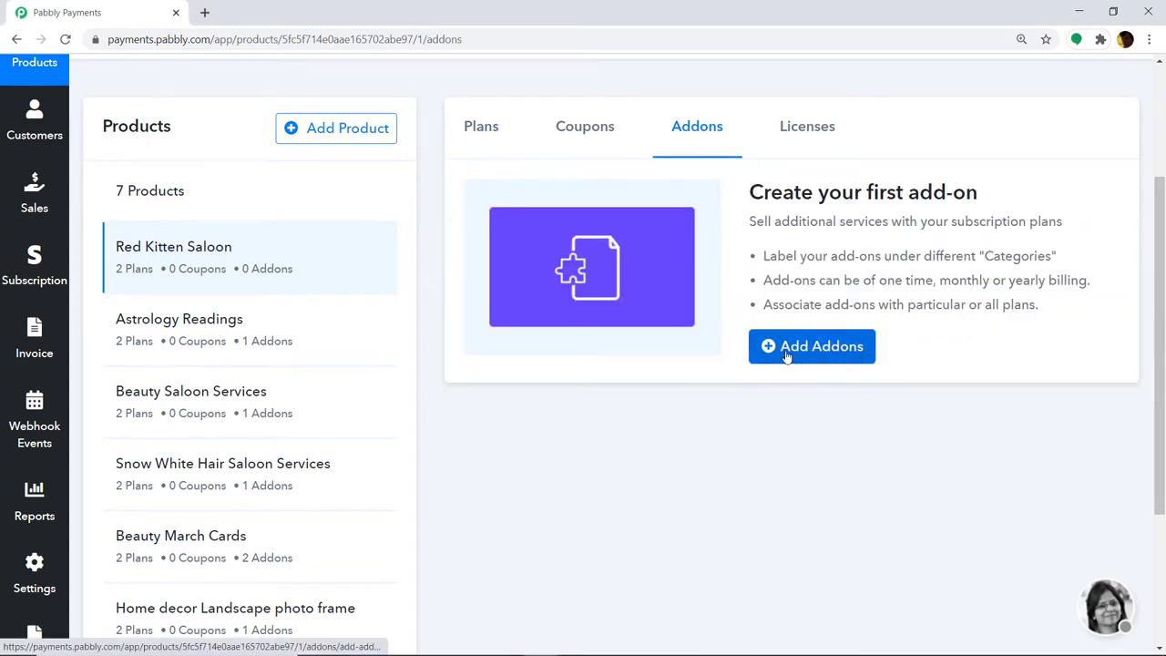
left_click(836, 358)
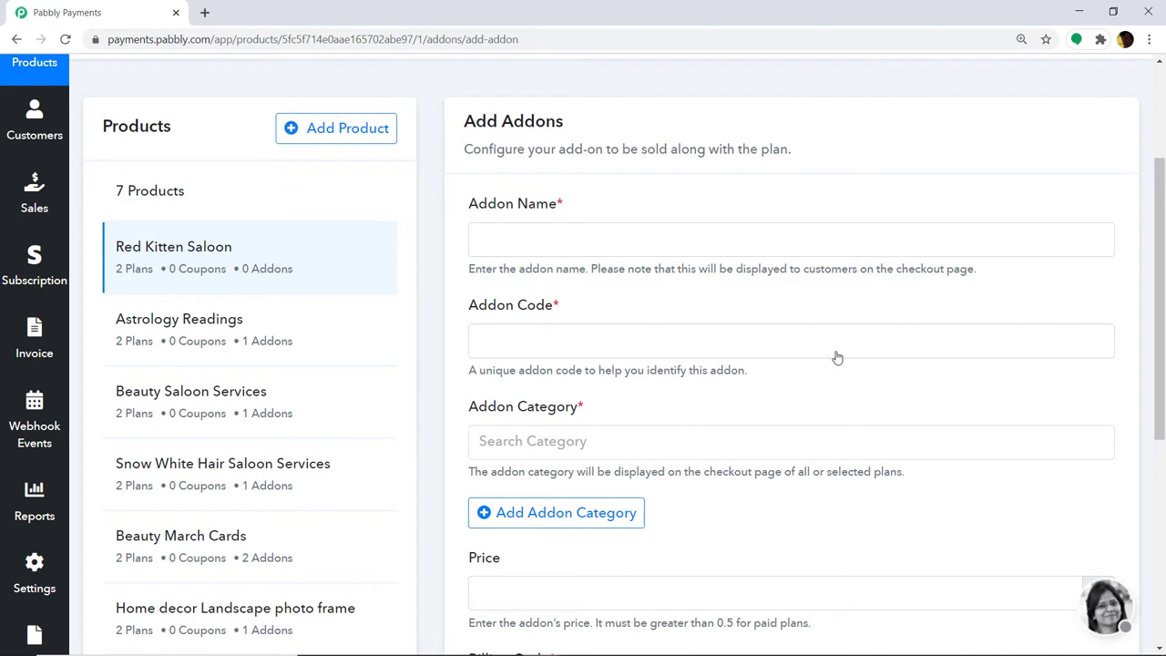
scroll(835, 357, "down", 3)
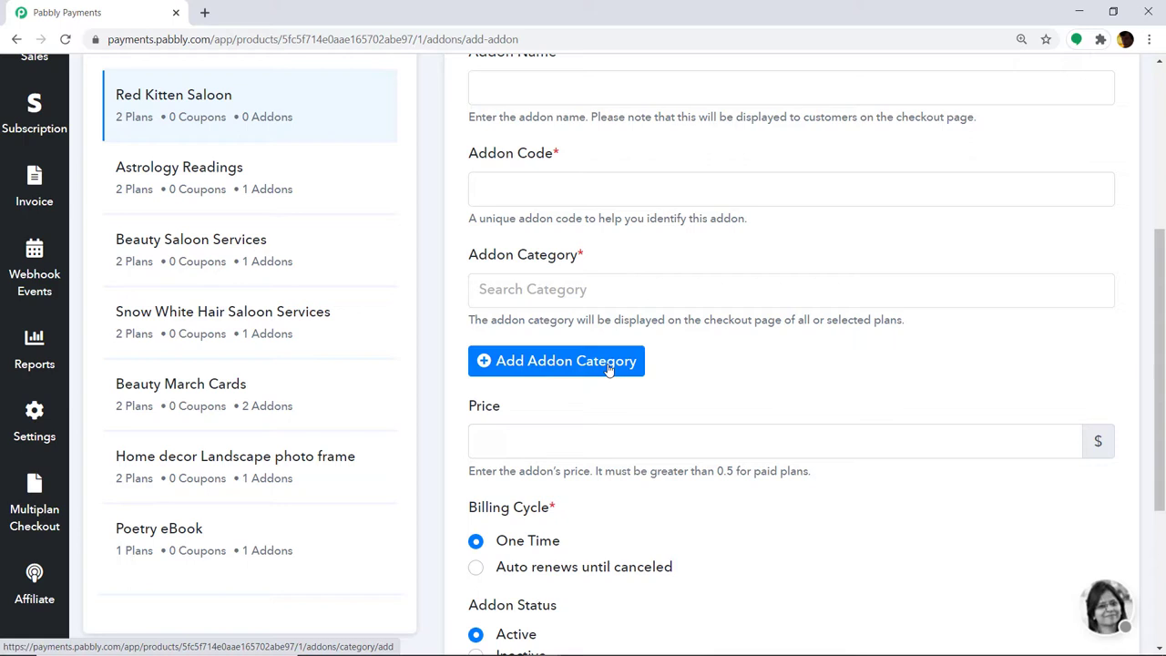
left_click(607, 367)
scroll(607, 369, "up", 4)
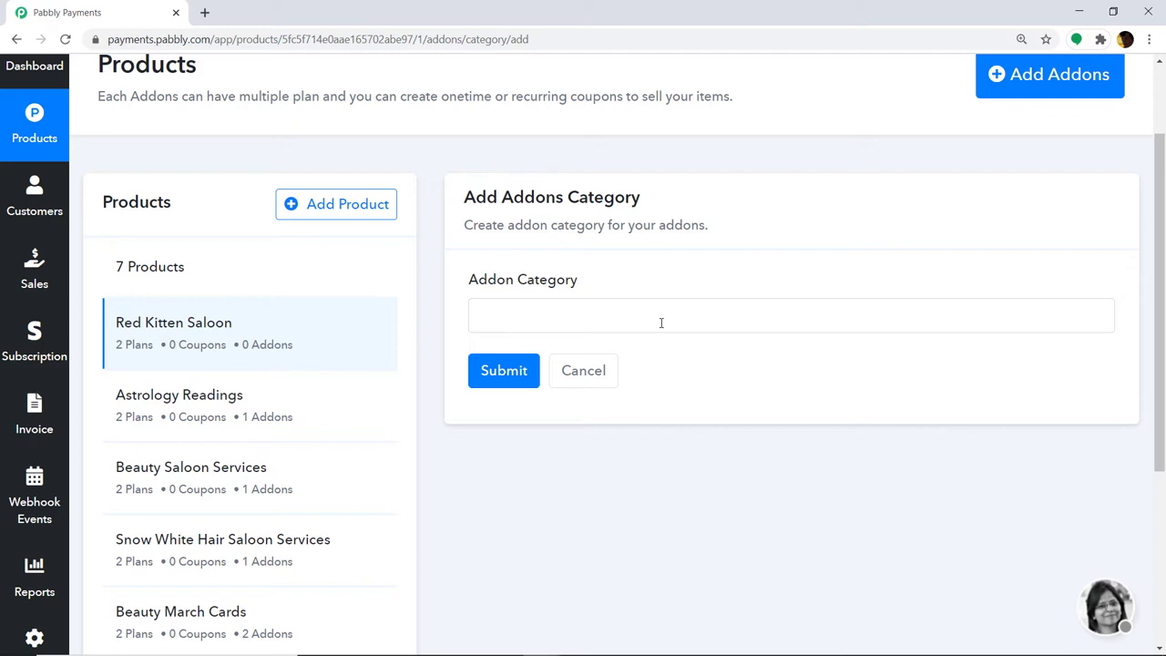
left_click(661, 323)
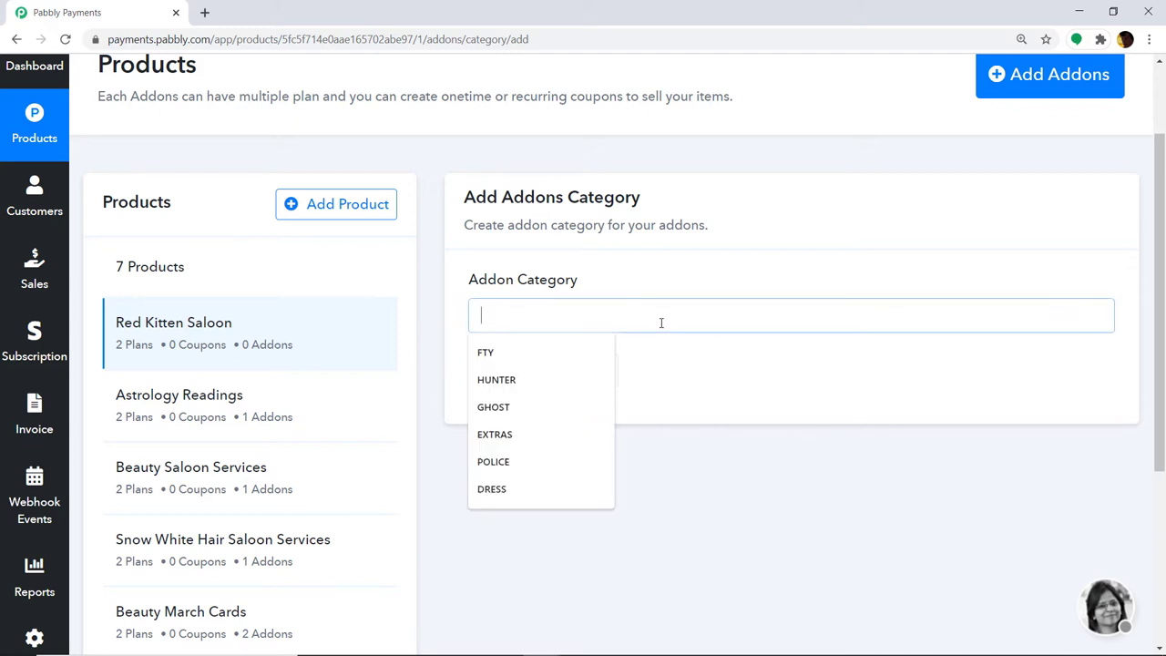
type("NA")
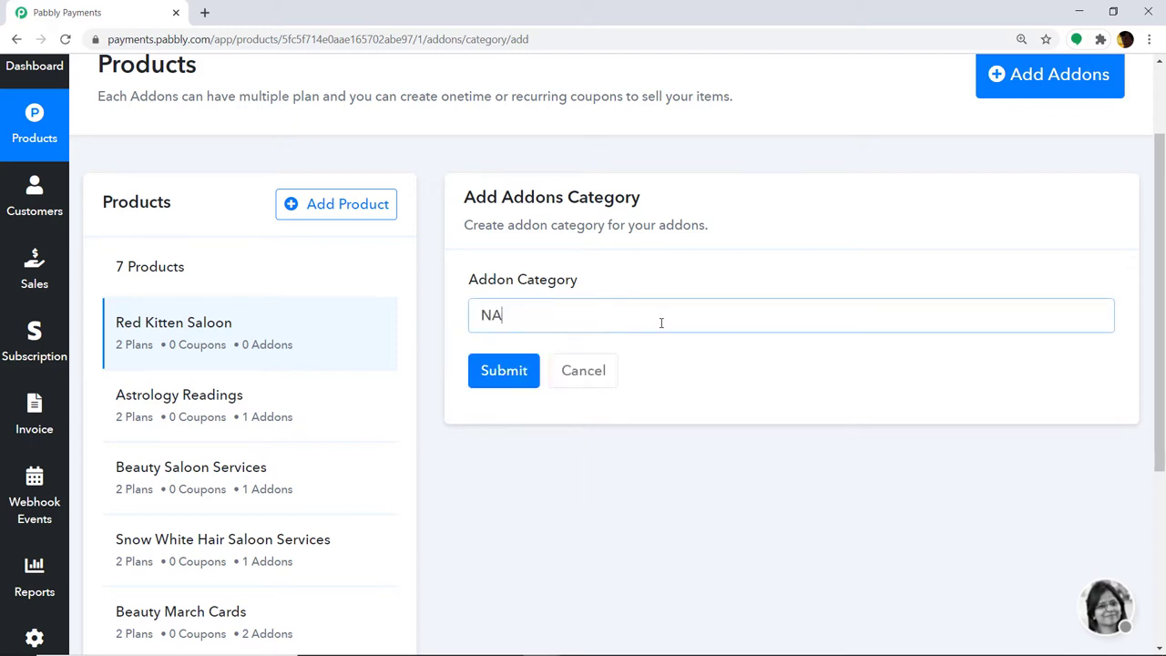
type("IL POLISH")
left_click(488, 383)
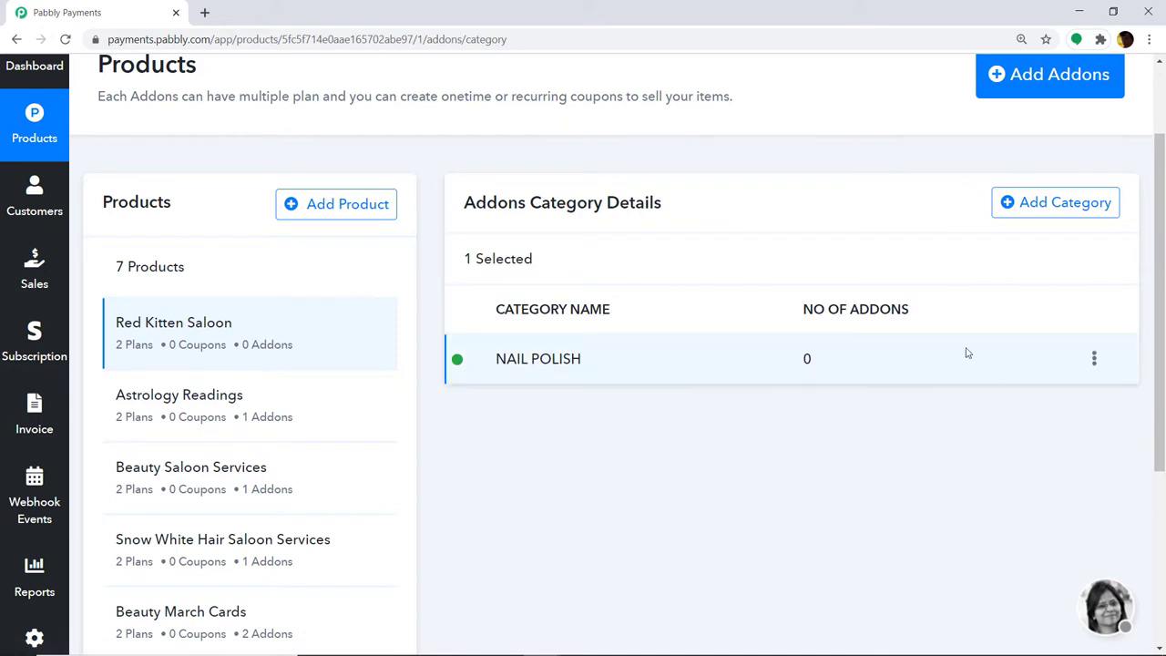
Add another addon category named HAIR TREATMENT to the Red Kitten Saloon product.
left_click(1020, 222)
left_click(563, 315)
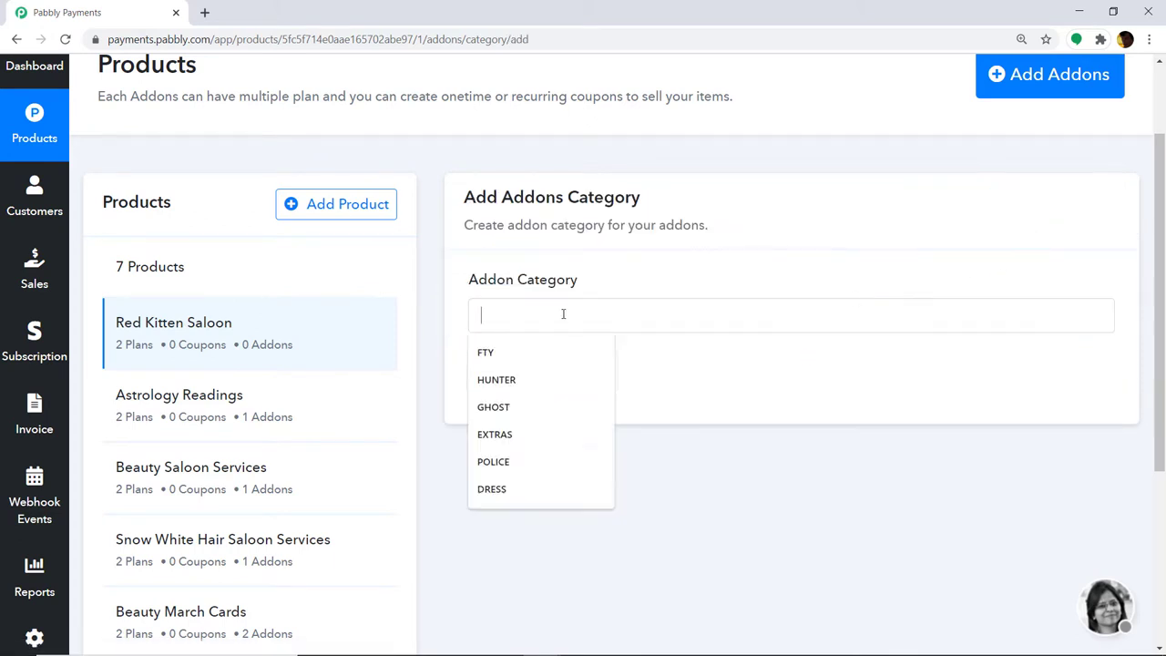
type("HA")
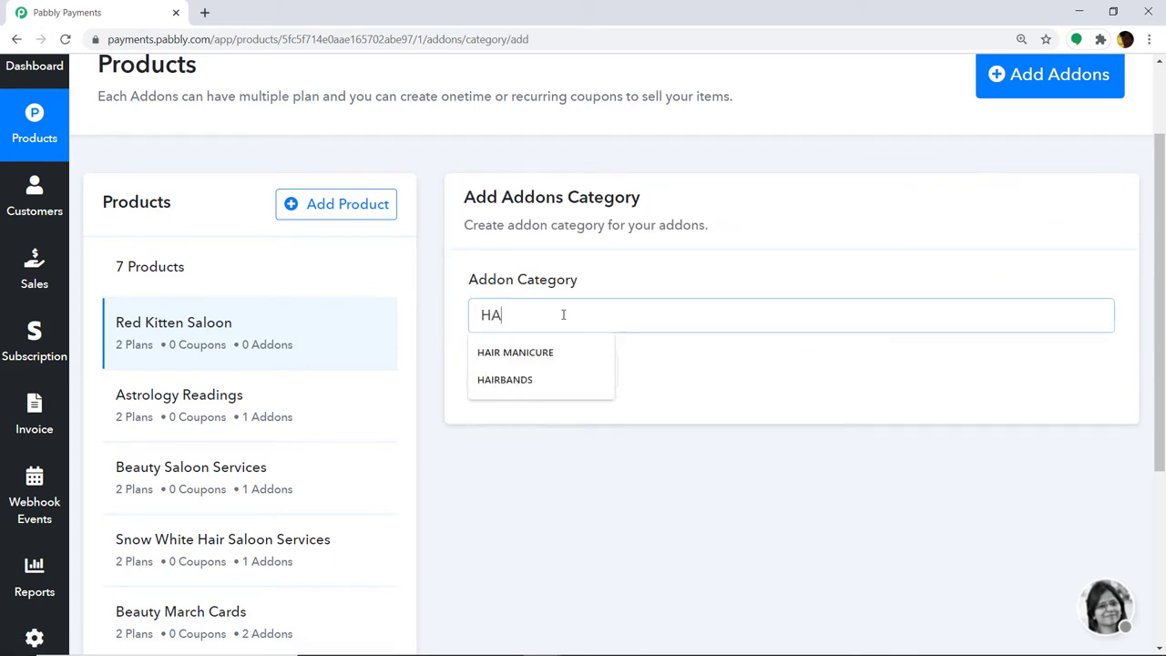
type("IR TREA")
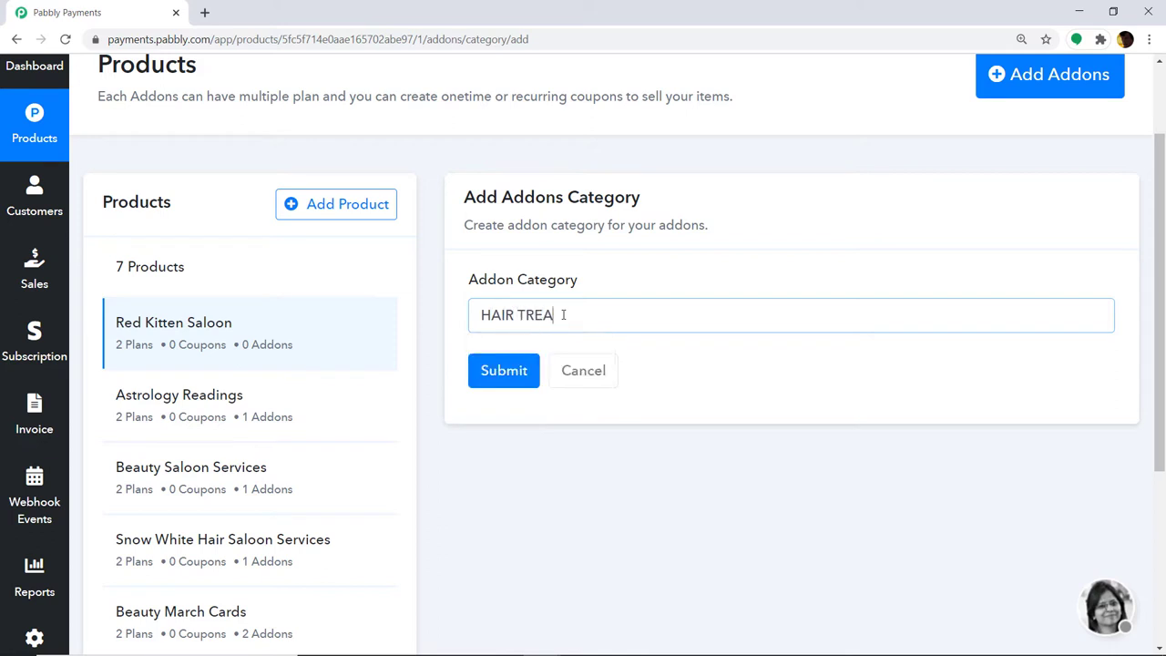
type("TMENT")
left_click(522, 369)
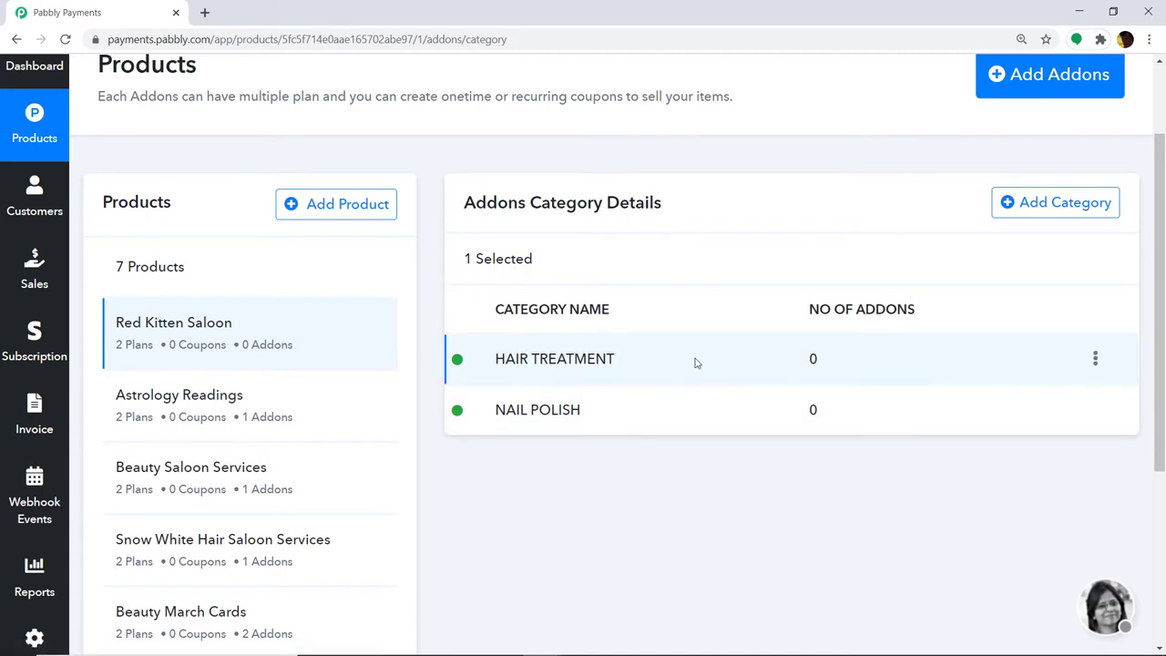
Add a further addon category named FACE WASH to the Red Kitten Saloon product.
left_click(1028, 213)
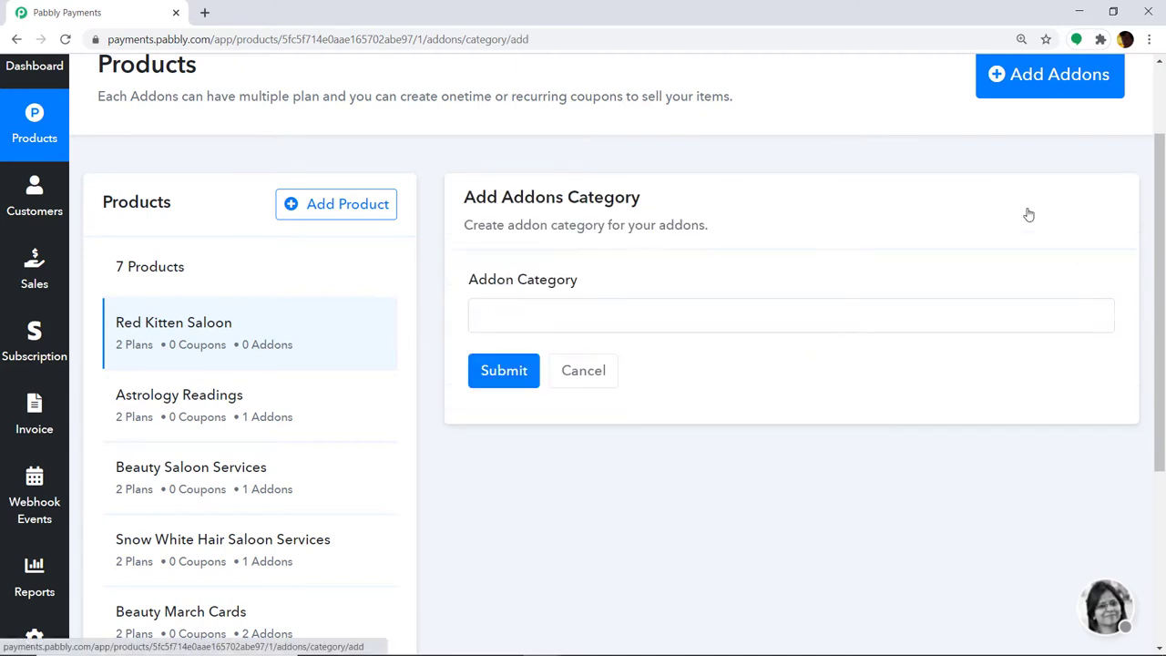
left_click(587, 323)
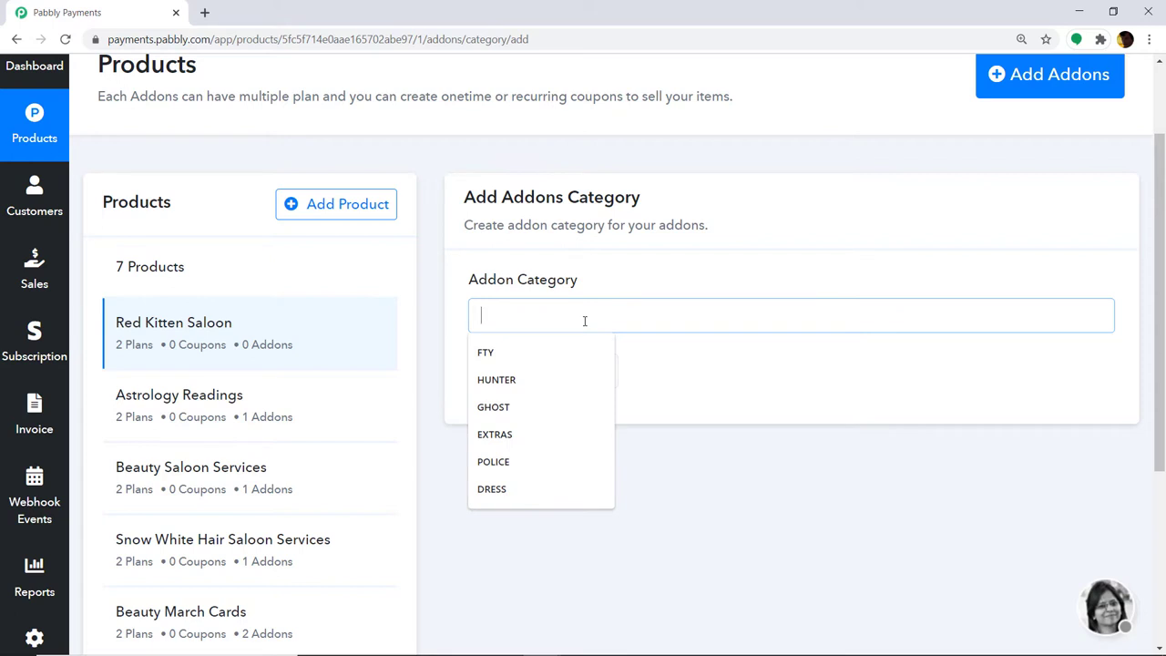
type("FACE W")
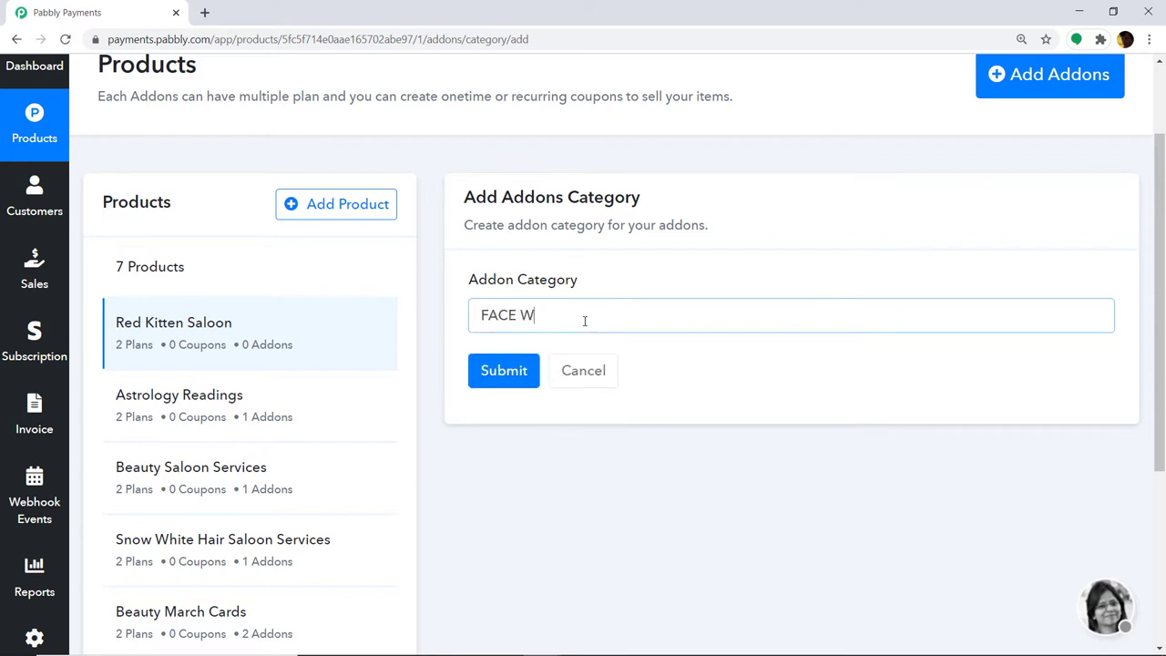
type("ASH")
left_click(487, 383)
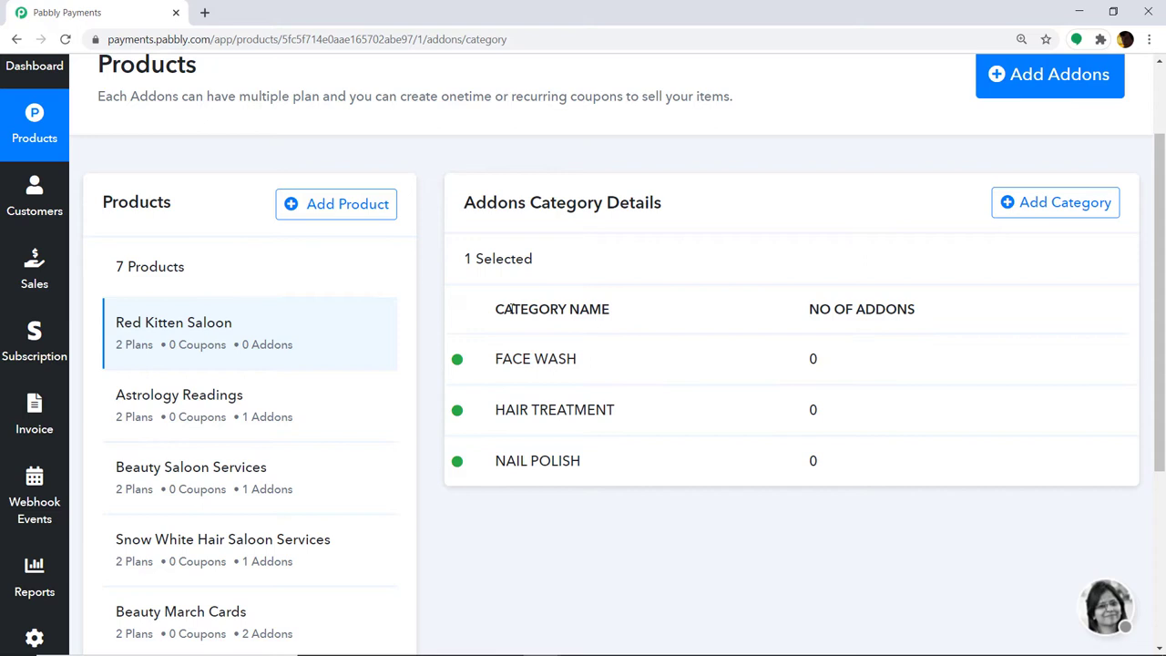
Start a new addon for Red Kitten Saloon and name it CELESTIAL DIVA.
left_click(1026, 89)
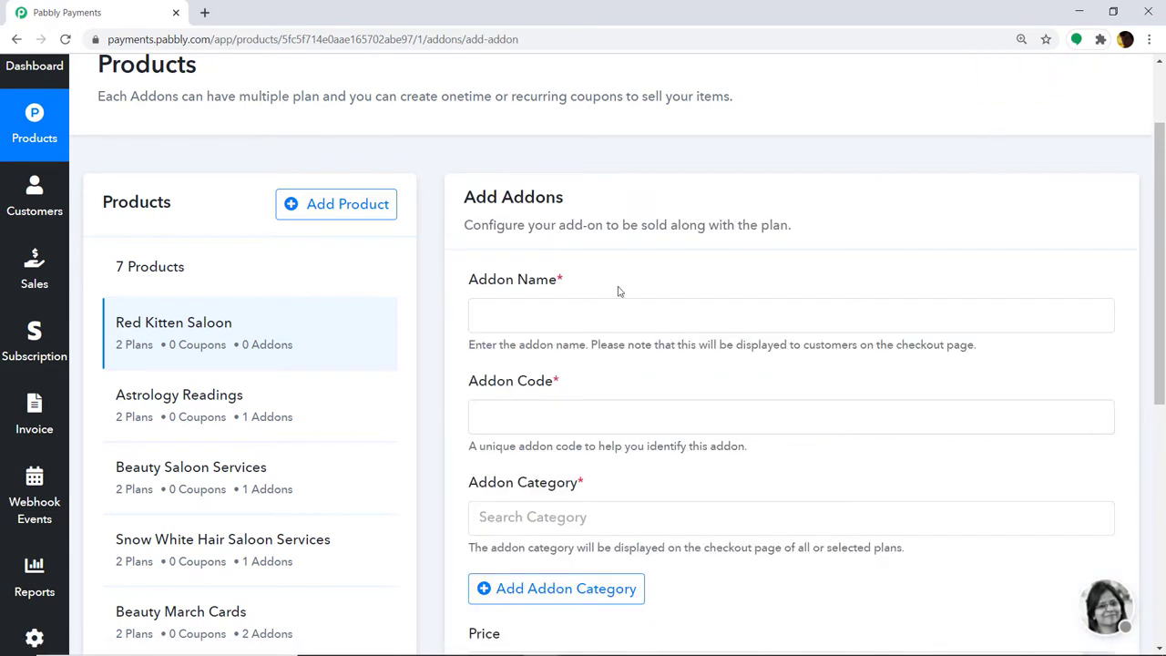
left_click(521, 311)
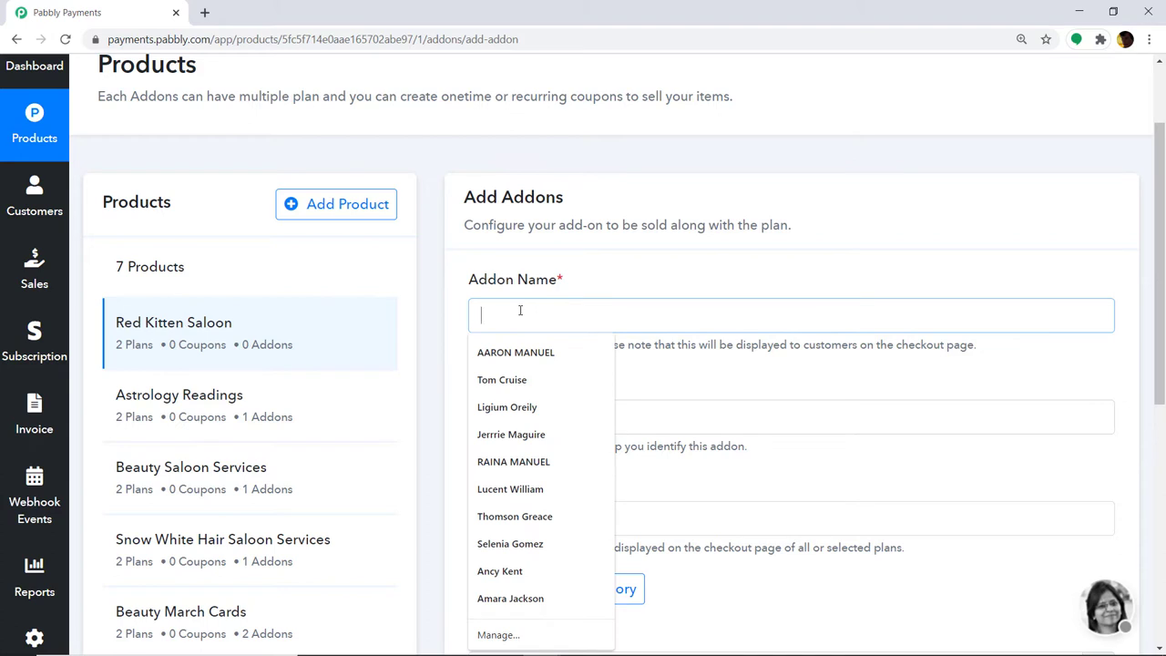
type("CEL")
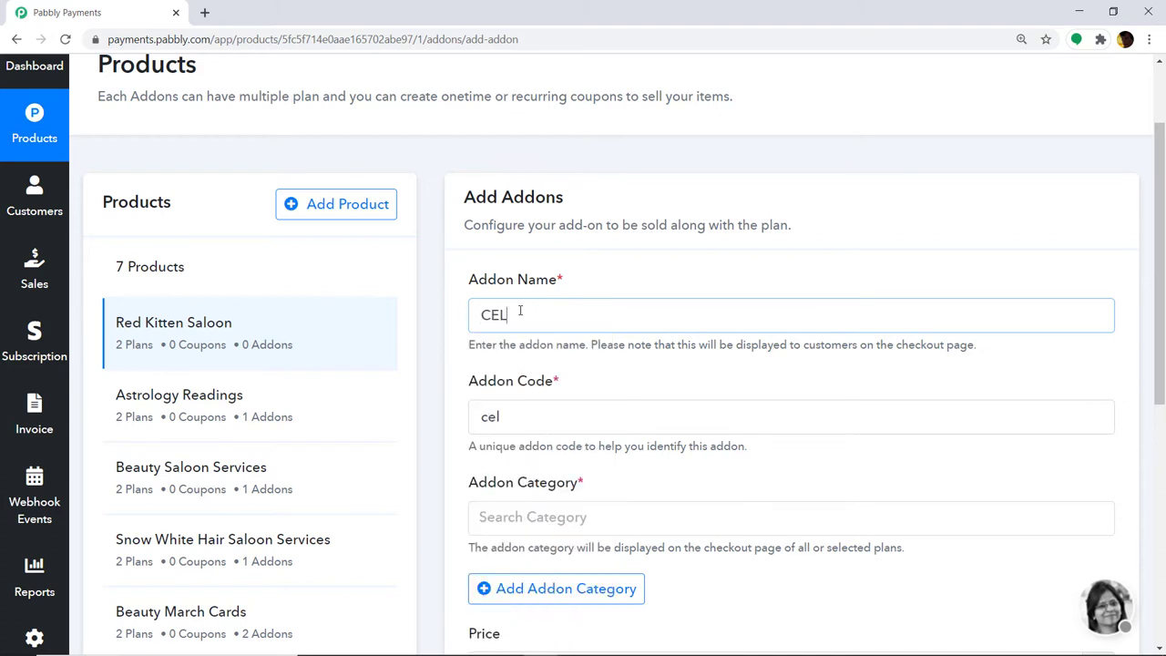
type("ESTIAL DIVA")
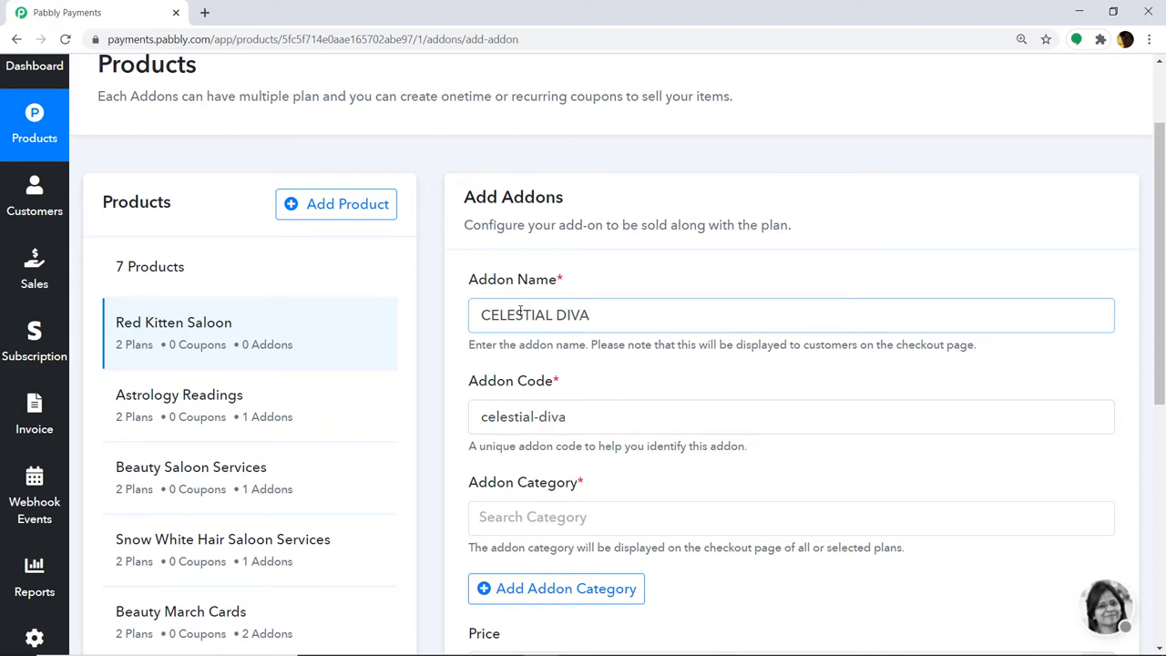
Assign the new CELESTIAL DIVA addon to the HAIR TREATMENT category.
scroll(540, 329, "down", 1)
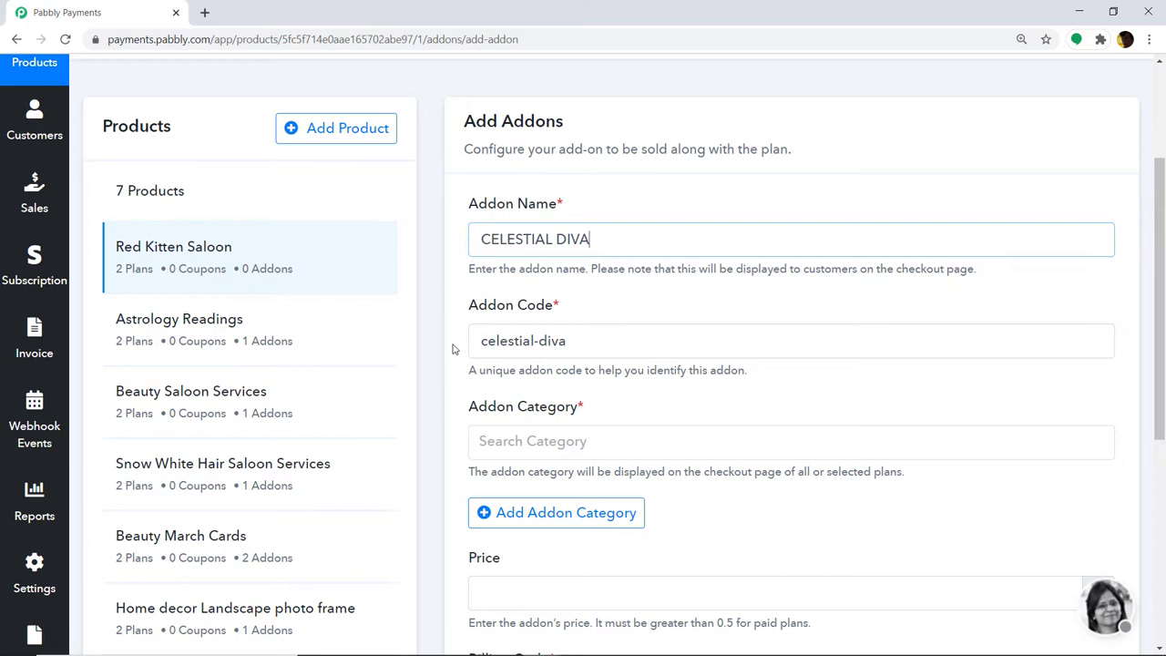
scroll(547, 348, "down", 1)
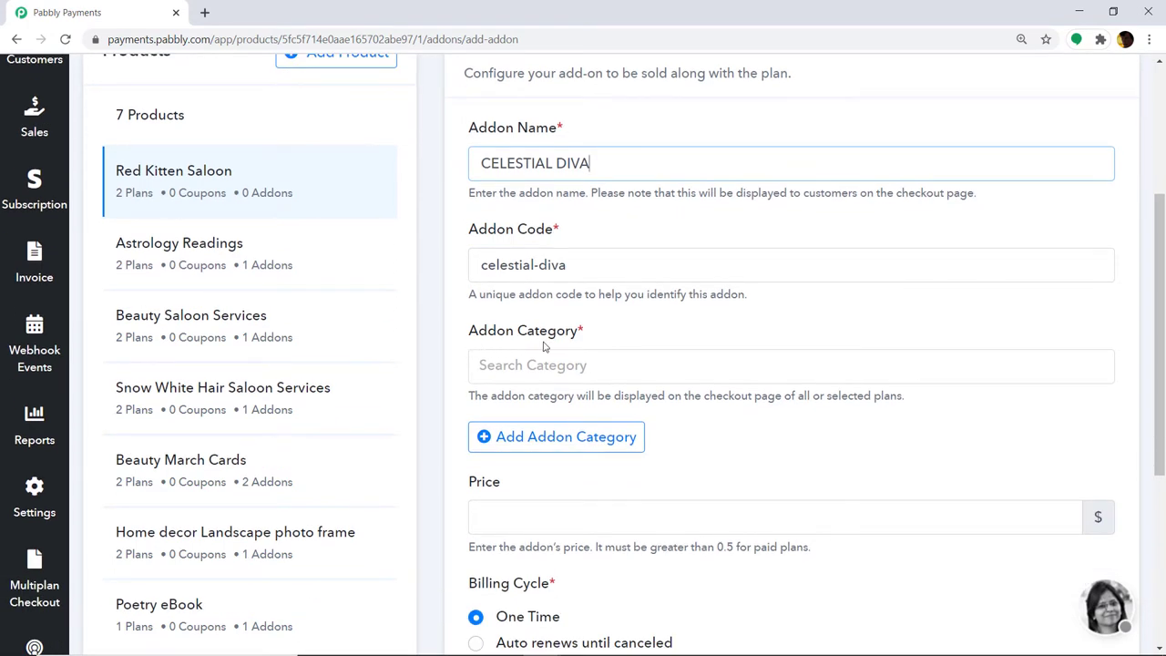
left_click(546, 365)
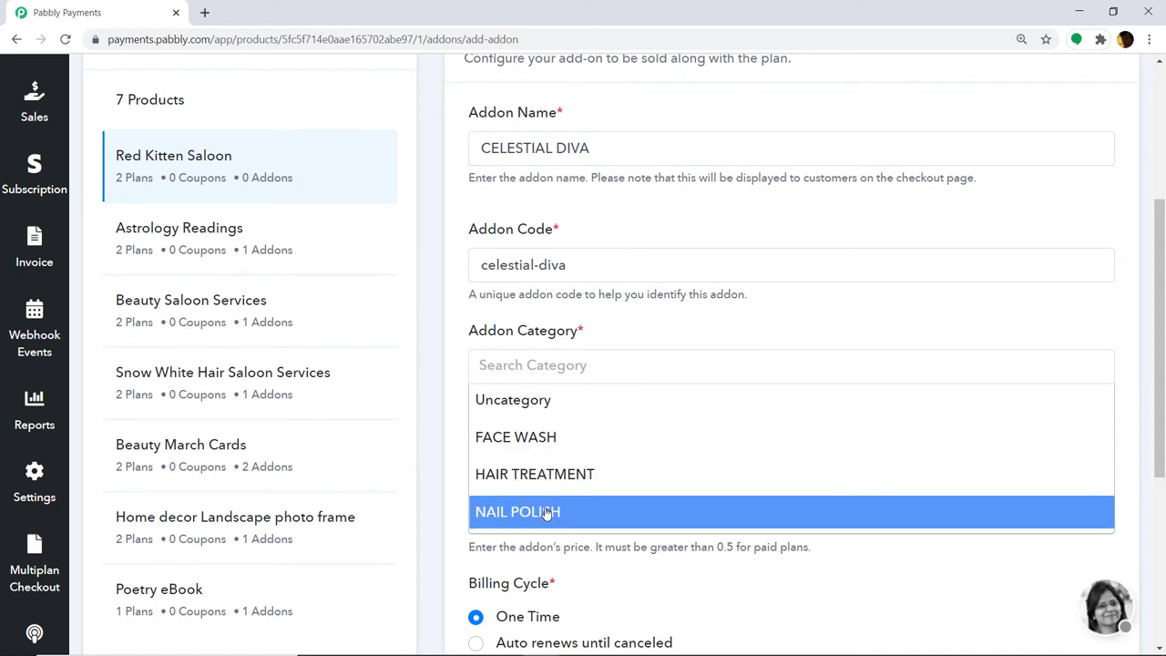
left_click(550, 476)
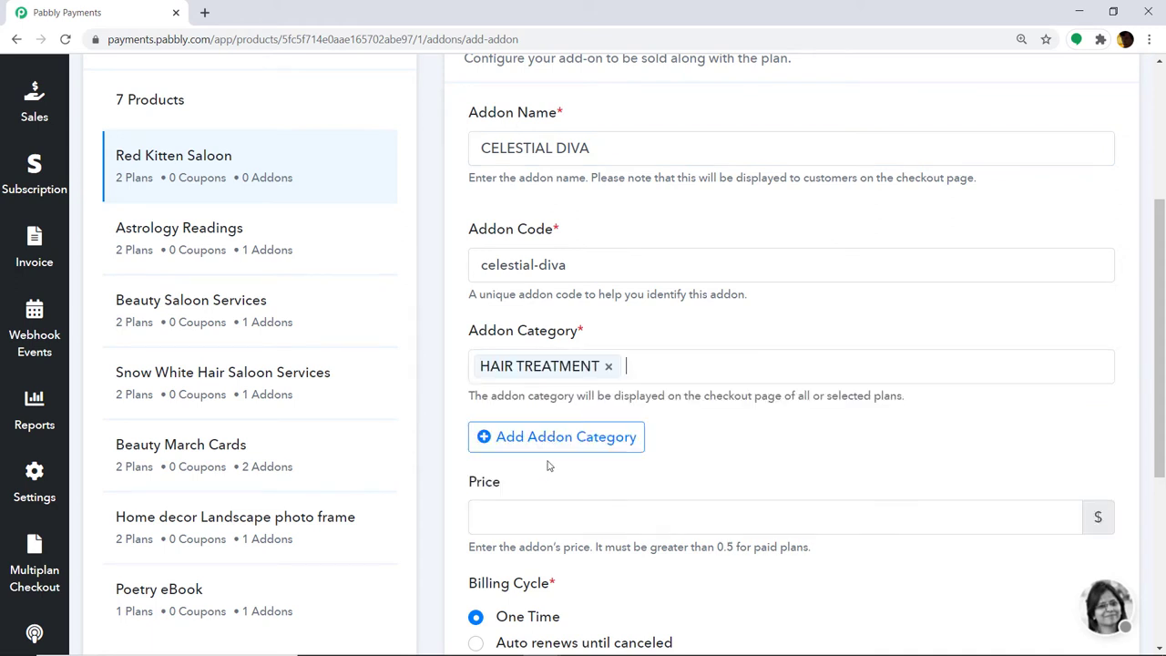
left_click(641, 365)
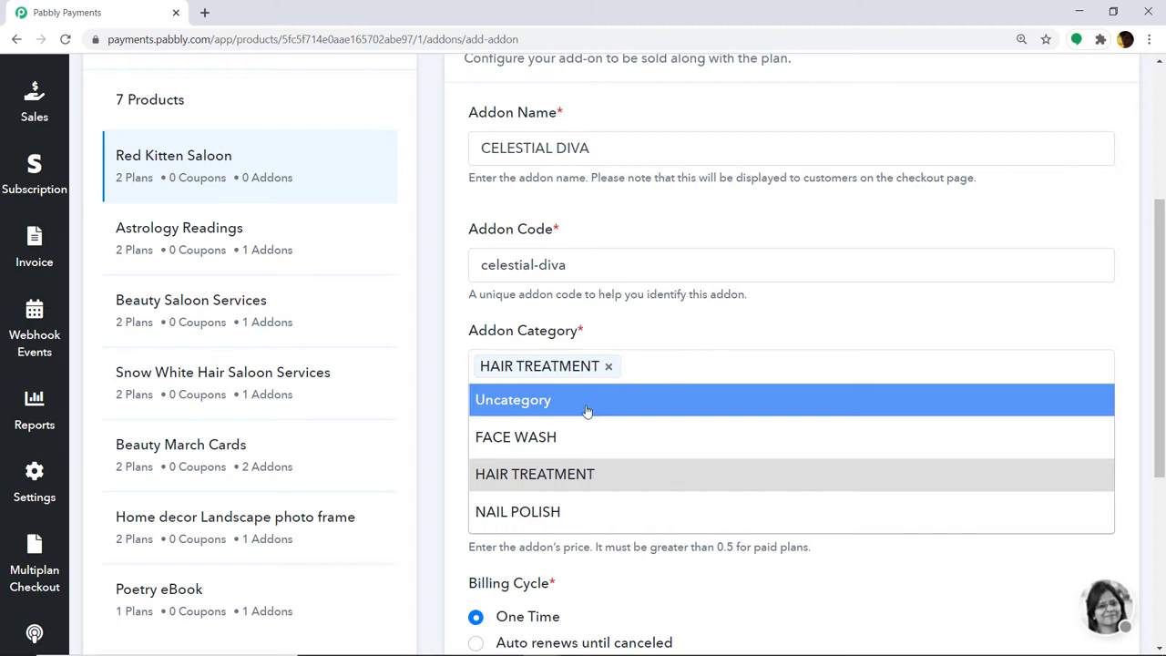
left_click(736, 341)
Set the price of the CELESTIAL DIVA addon to $60.
scroll(501, 442, "down", 1)
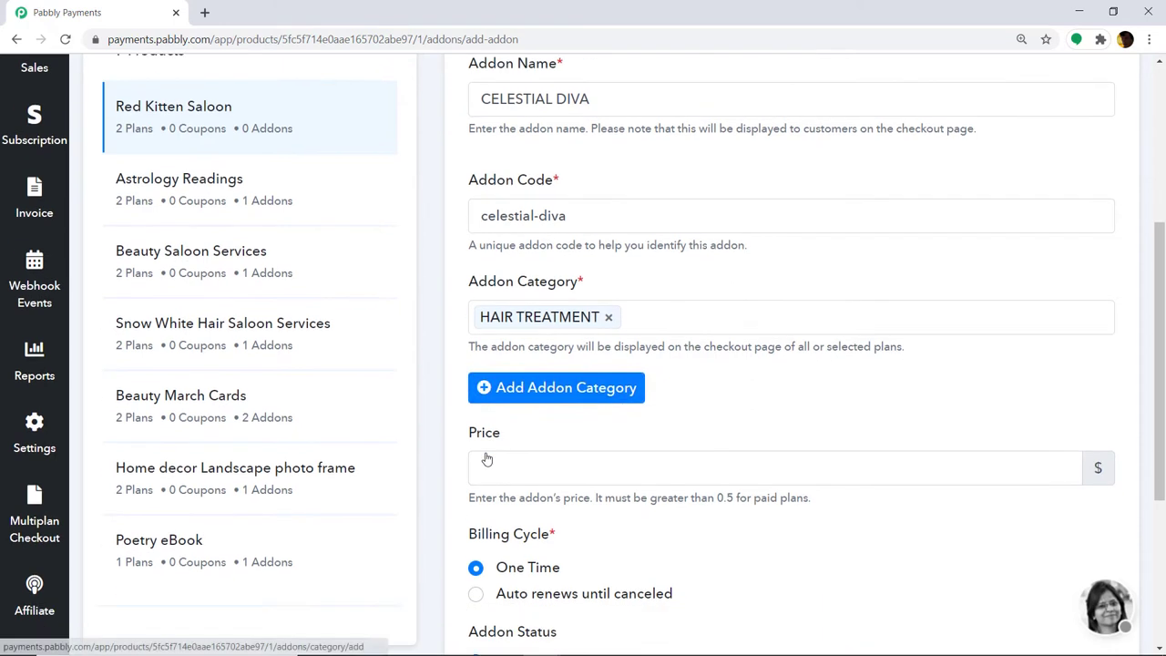
left_click(516, 435)
type("60")
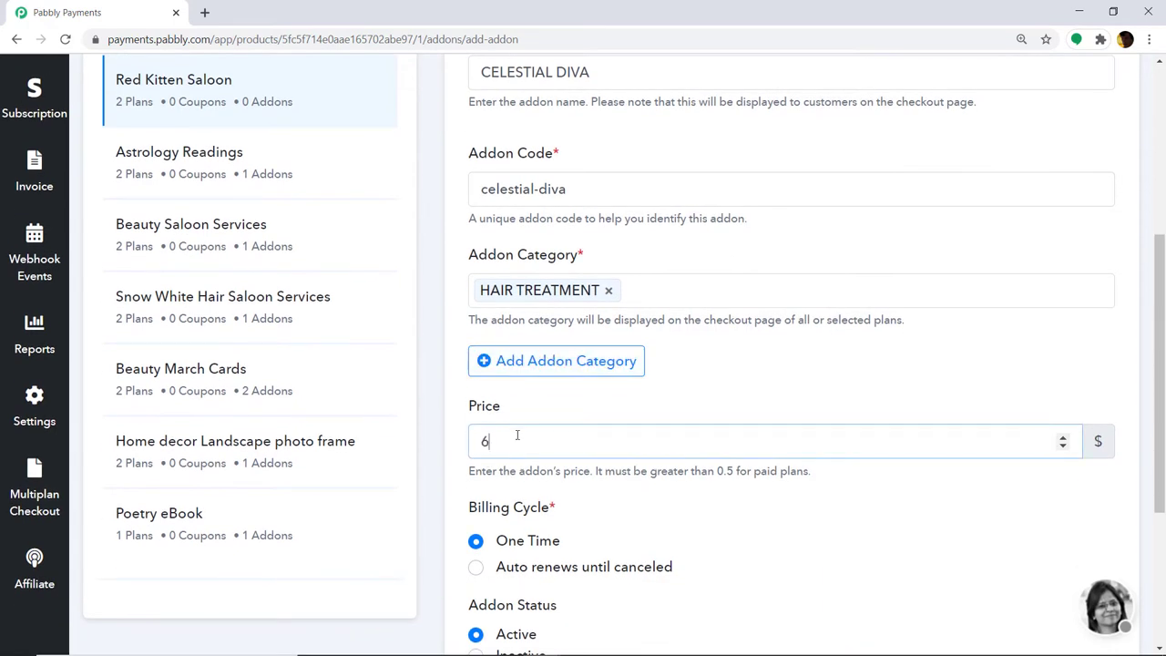
left_click(1119, 604)
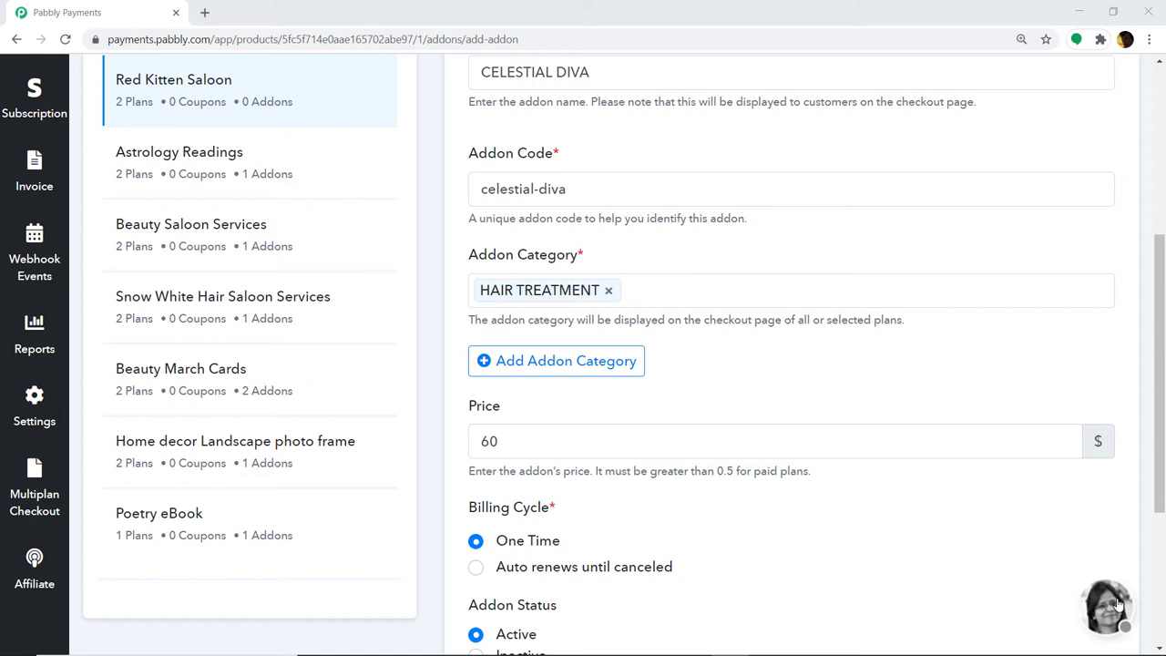
Associate the addon with selected plans only, choosing the Monthly 33 plan, and save the addon.
scroll(1063, 442, "down", 2)
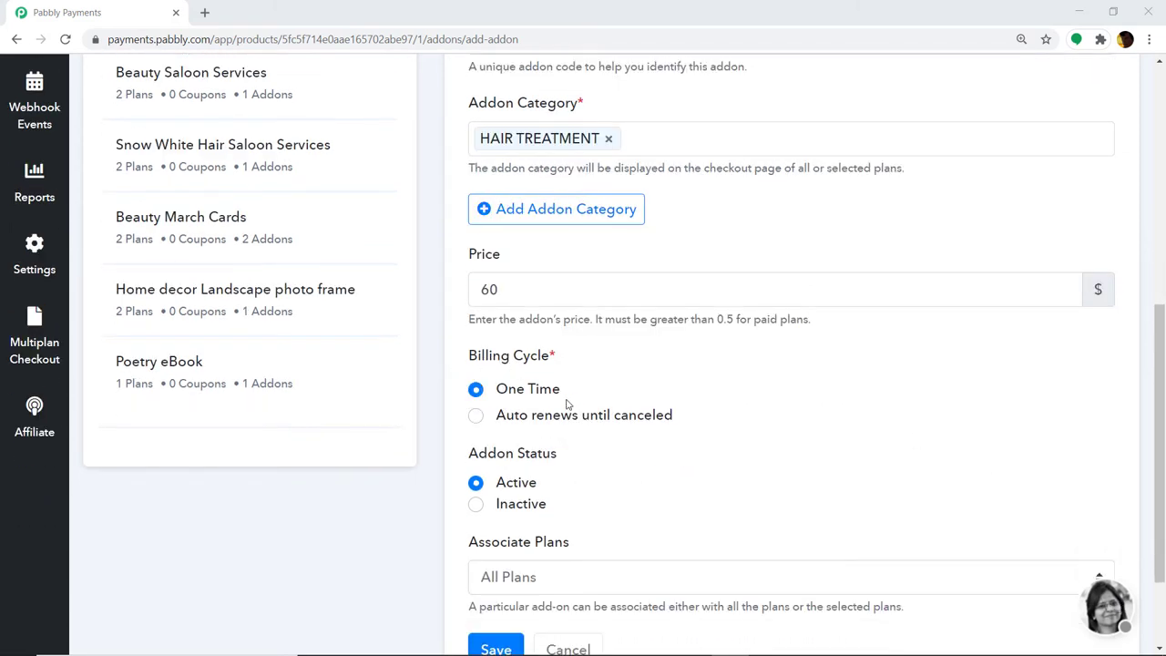
scroll(514, 467, "down", 1)
scroll(514, 467, "down", 1)
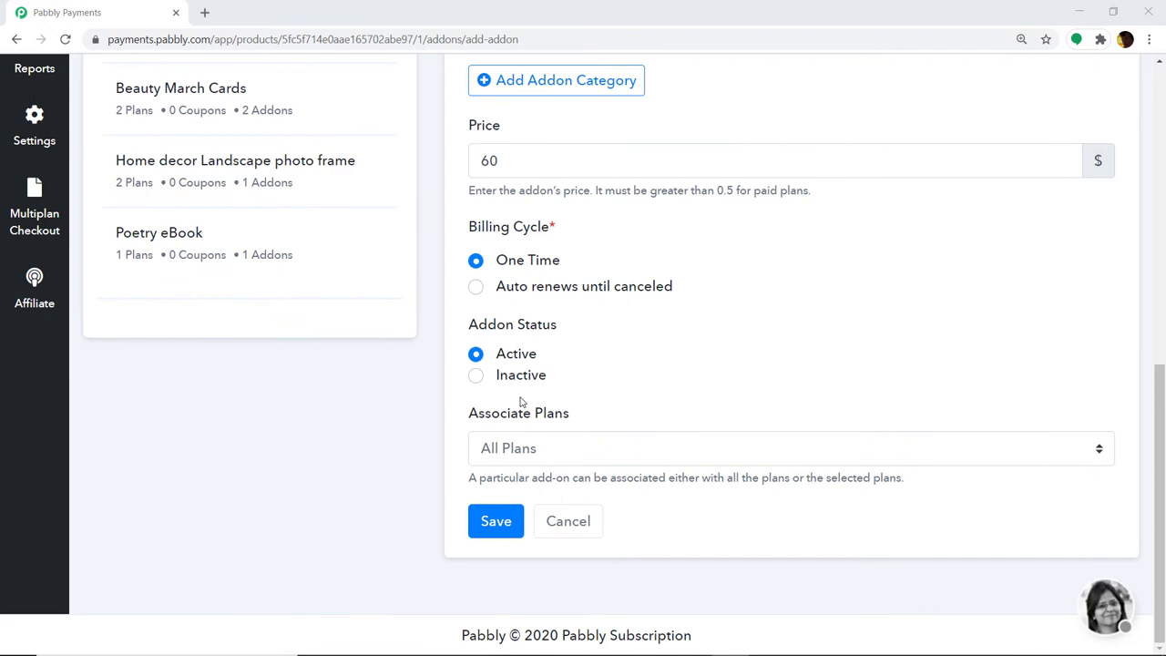
left_click(550, 449)
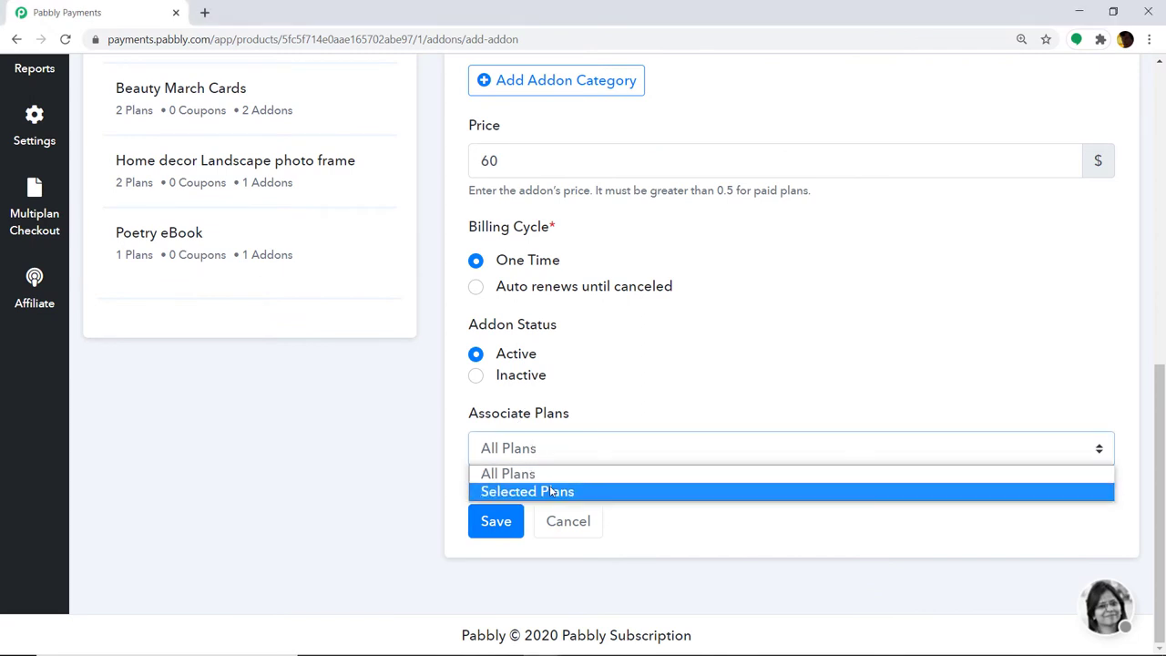
left_click(551, 492)
left_click(547, 531)
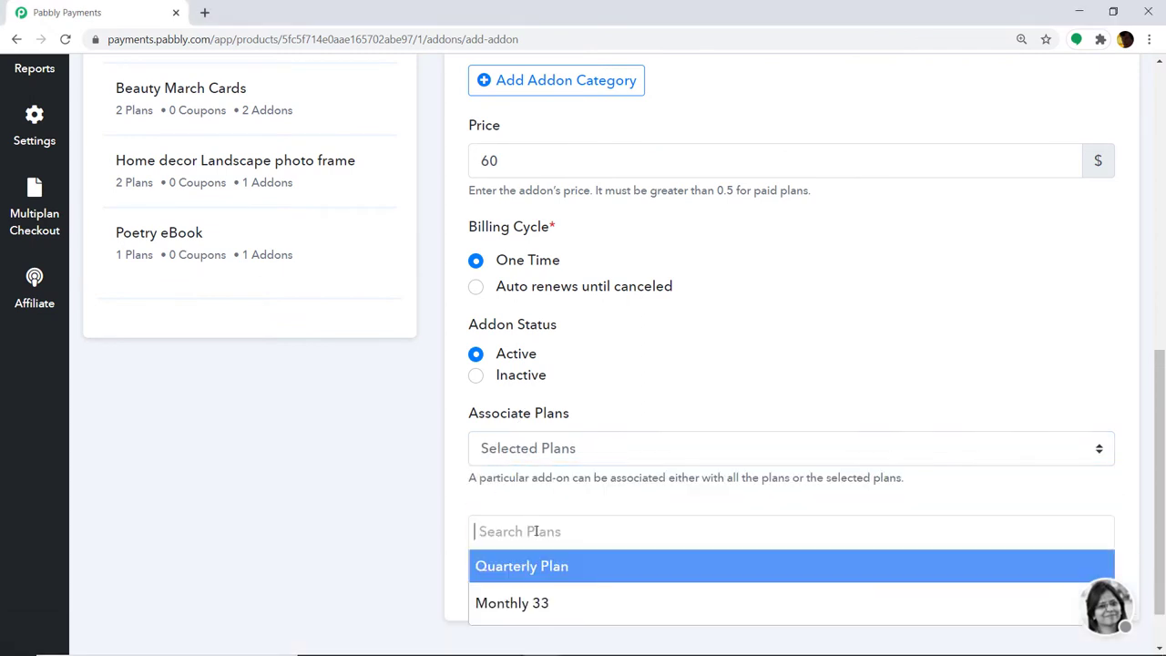
left_click(538, 603)
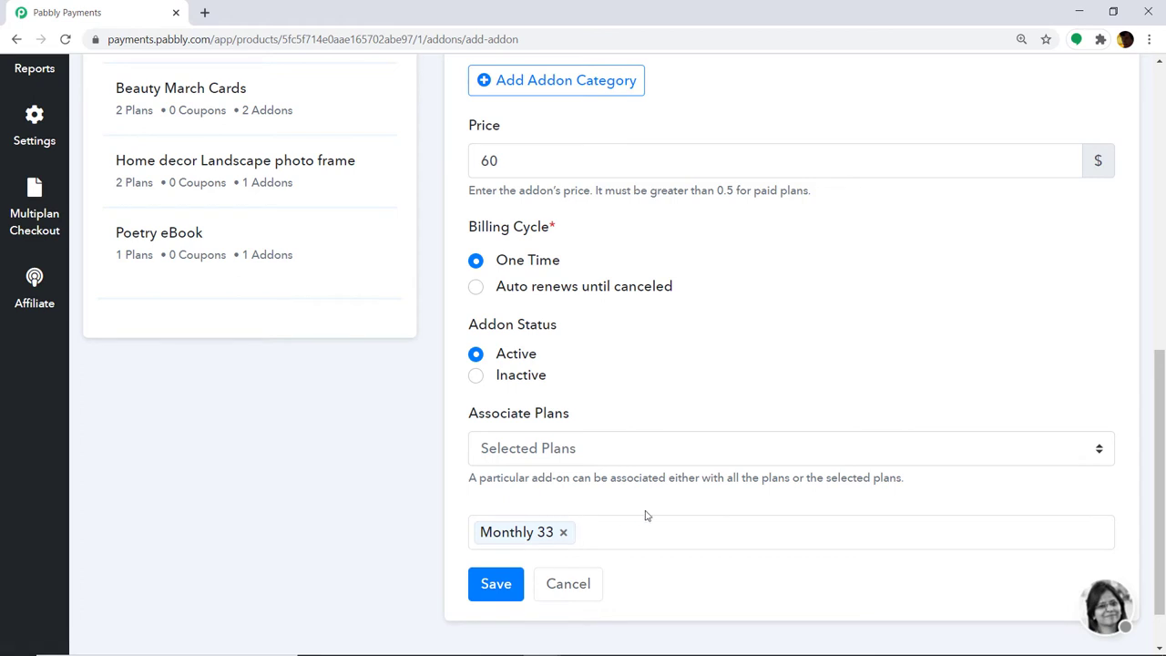
left_click(496, 584)
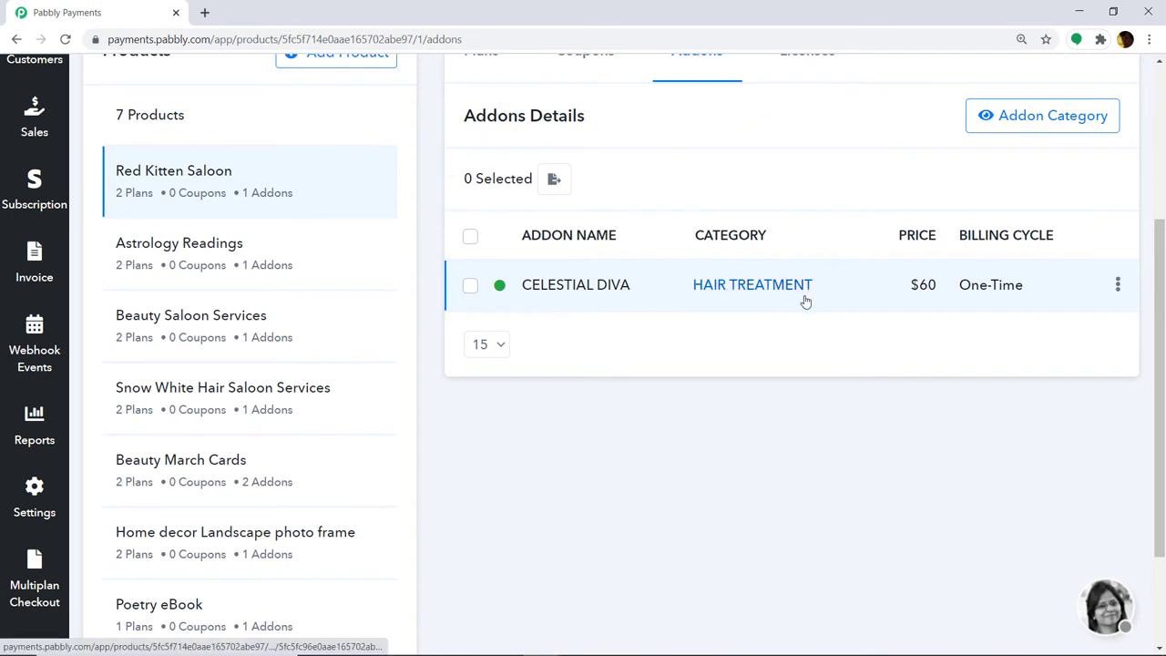
scroll(803, 300, "up", 1)
scroll(747, 333, "up", 1)
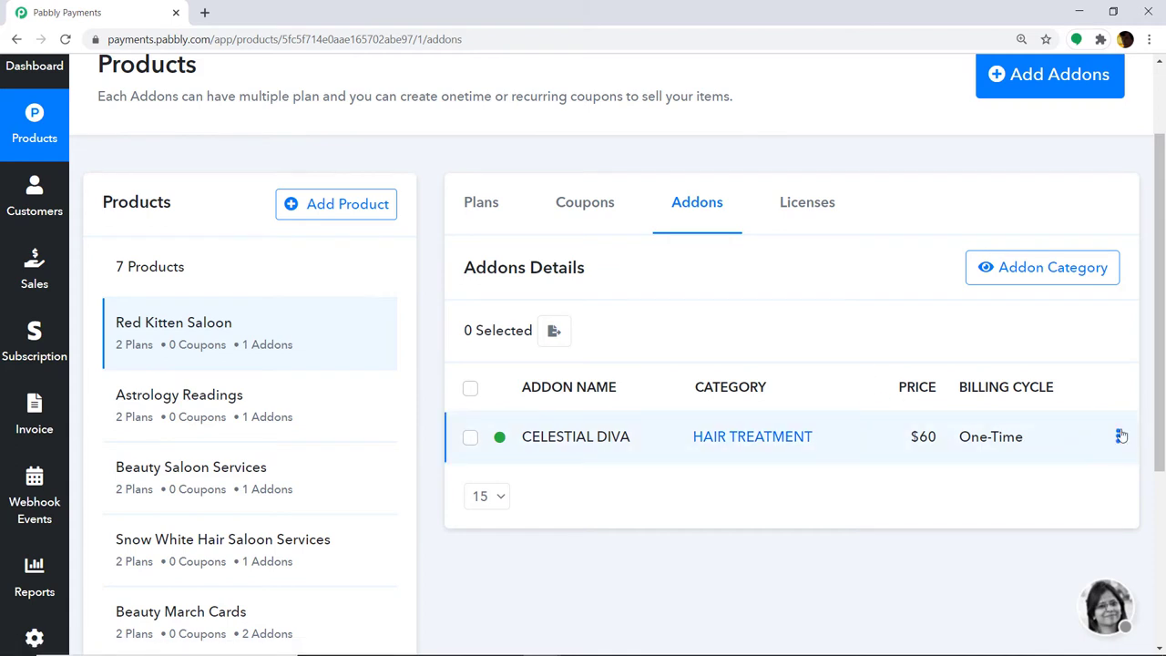
left_click(1119, 439)
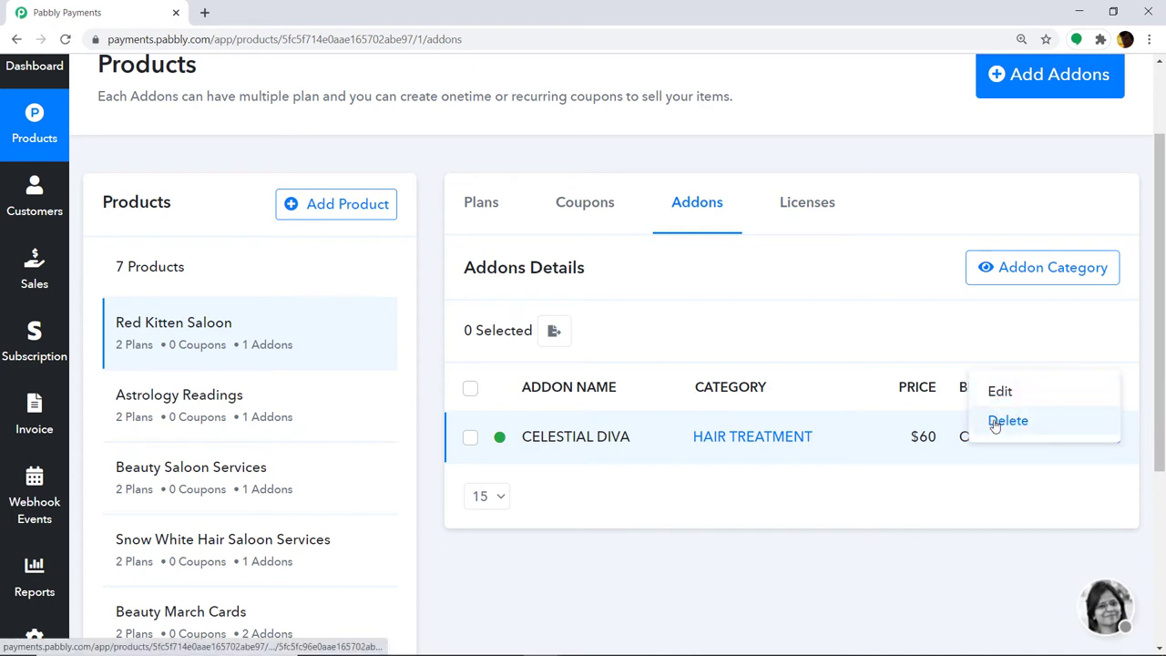
left_click(953, 489)
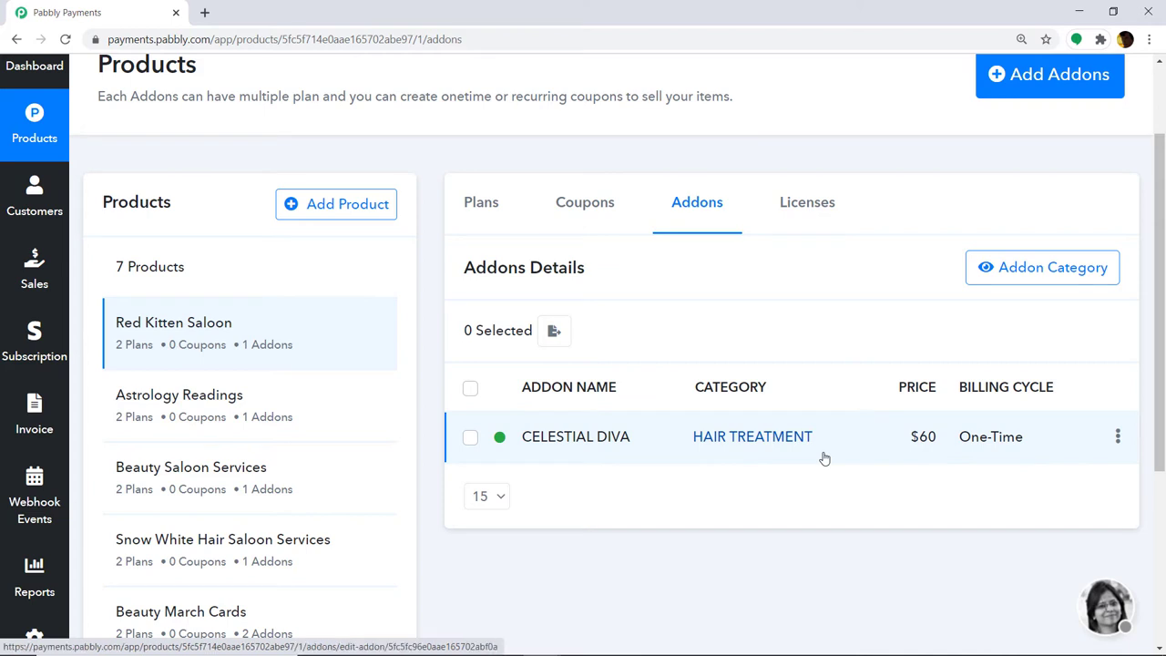
Open the Monthly 33 plan's checkout page and add the CELESTIAL DIVA addon from the HAIR TREATMENT category to the order.
left_click(493, 202)
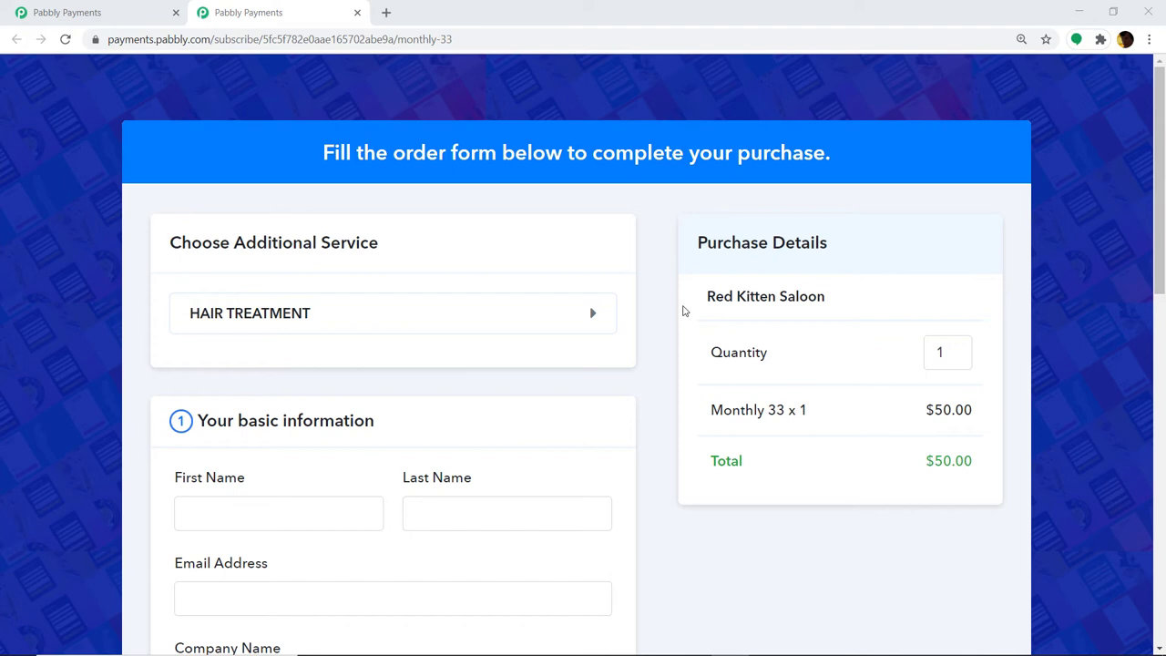
scroll(693, 315, "down", 1)
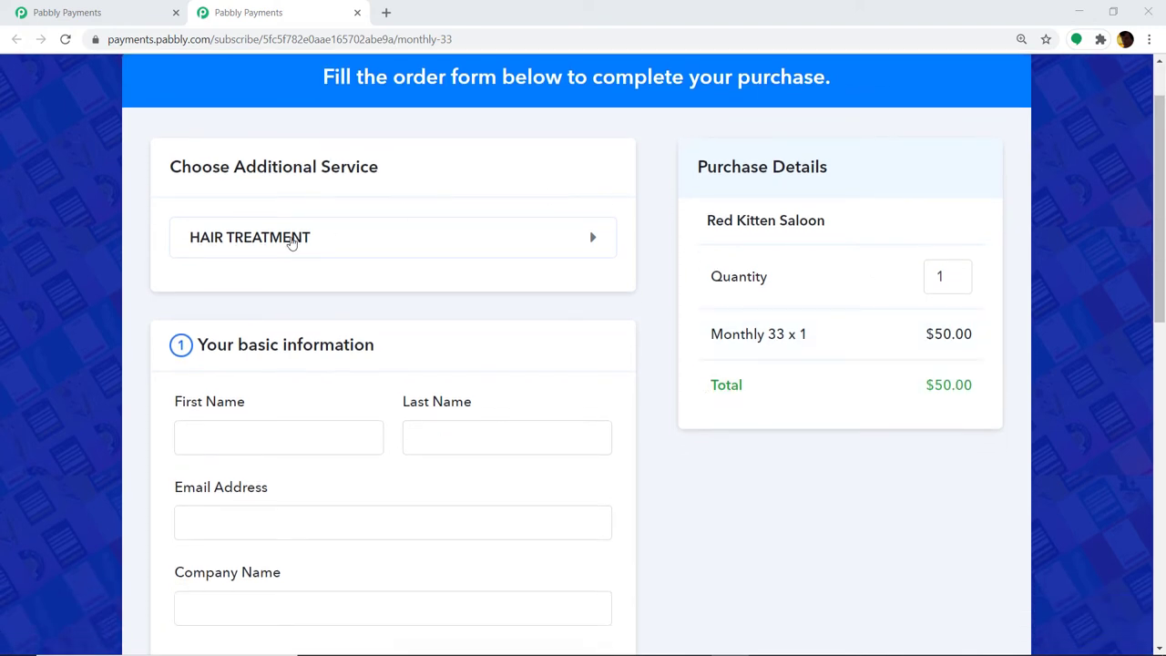
left_click(291, 238)
left_click(206, 293)
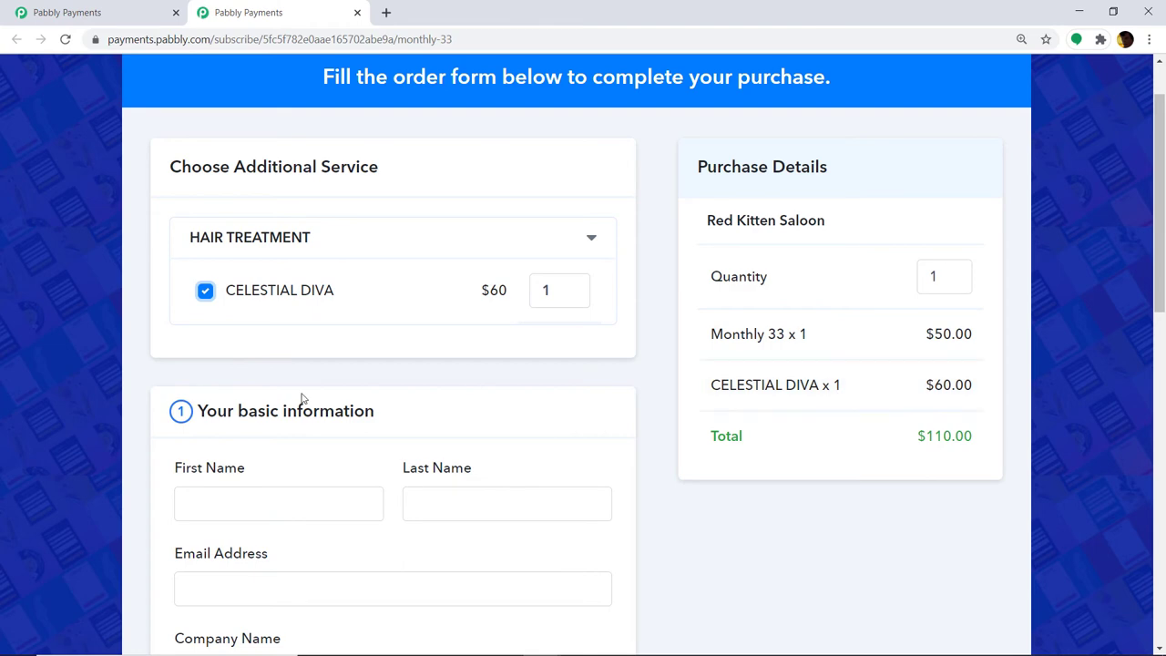
Fill in the customer's basic information and billing address on the order form from the first saved address entry.
scroll(235, 344, "down", 2)
left_click(208, 350)
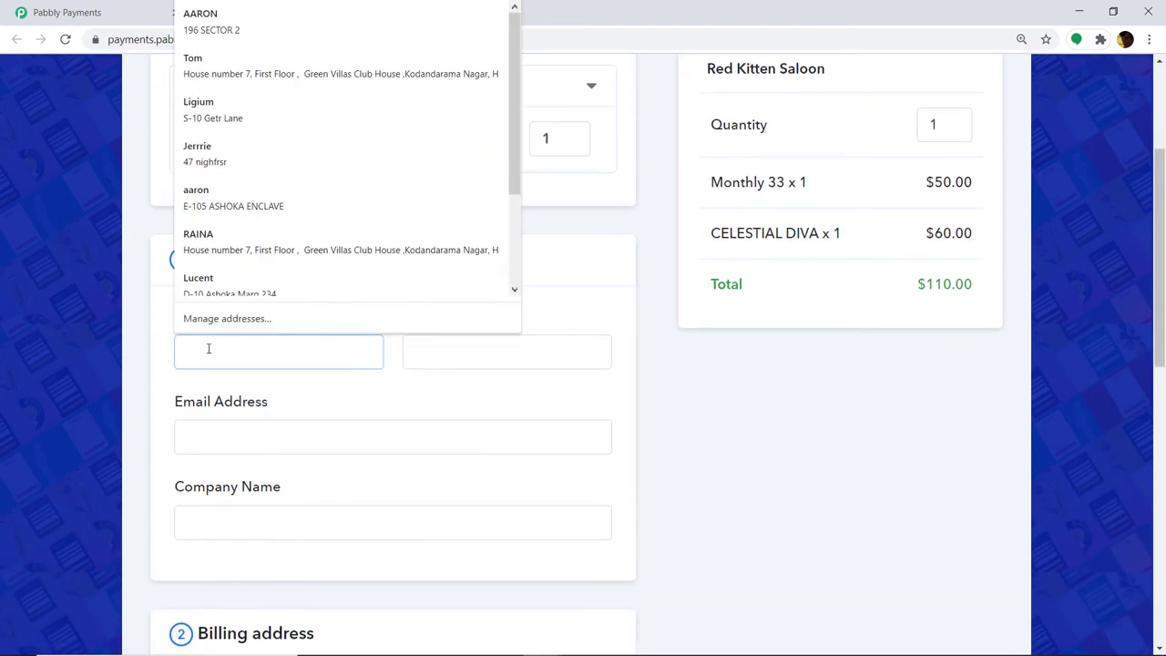
left_click(199, 21)
scroll(279, 281, "down", 1)
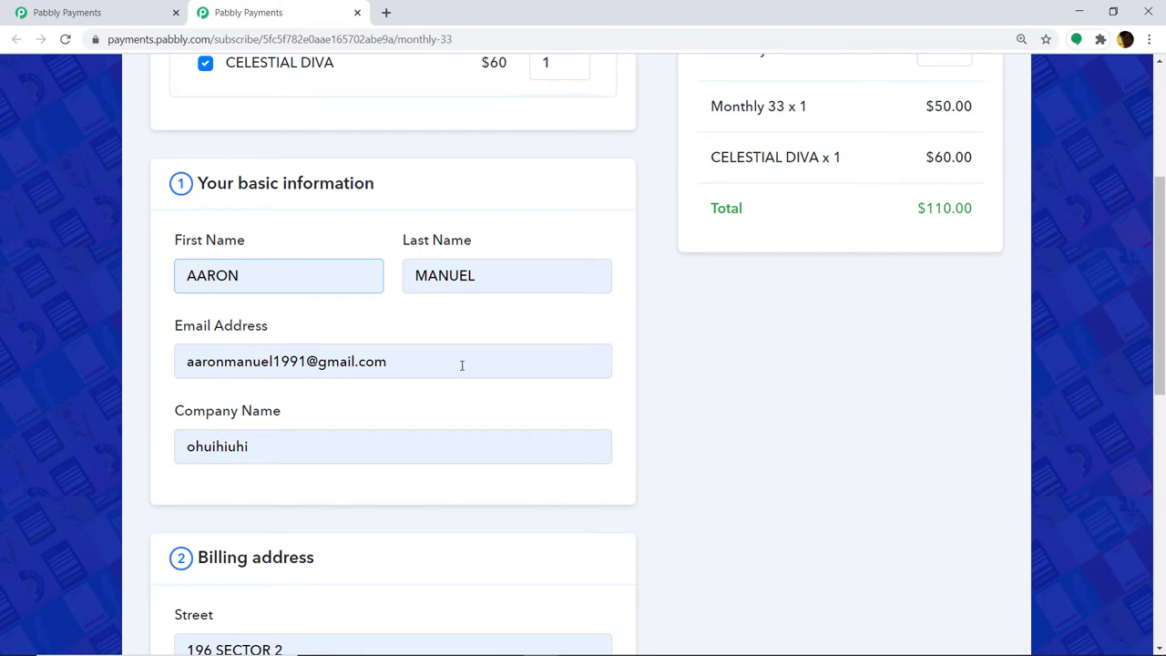
Choose Test Card as the payment method and enter the test card number.
scroll(462, 366, "down", 2)
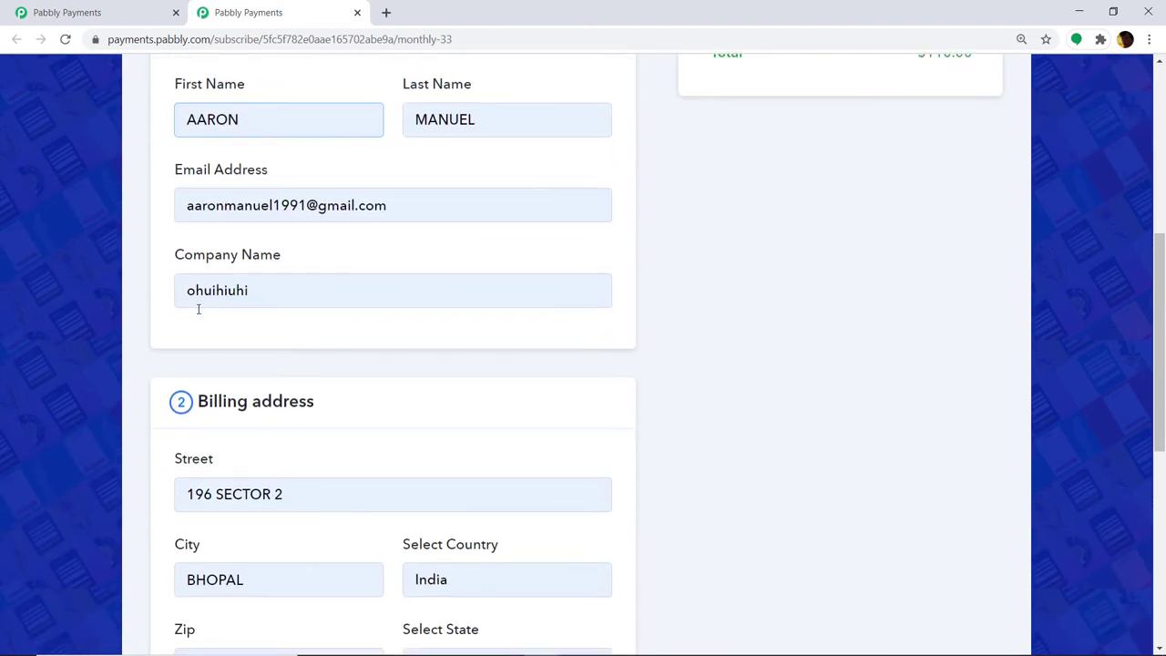
scroll(197, 309, "down", 3)
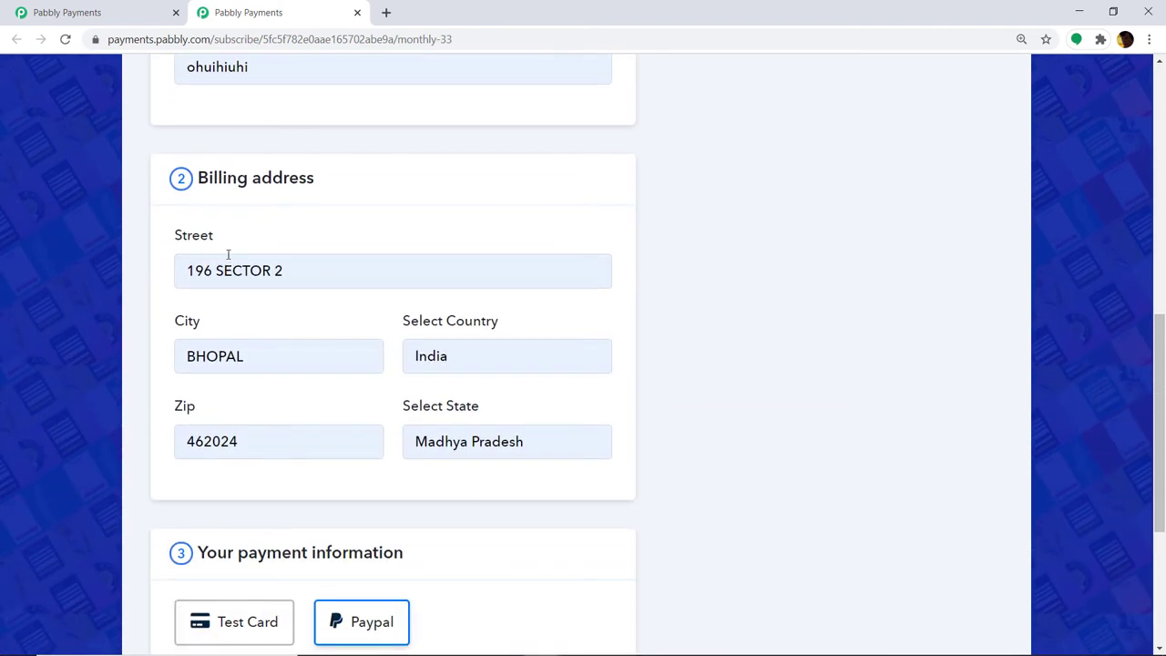
scroll(228, 254, "down", 1)
scroll(235, 375, "down", 2)
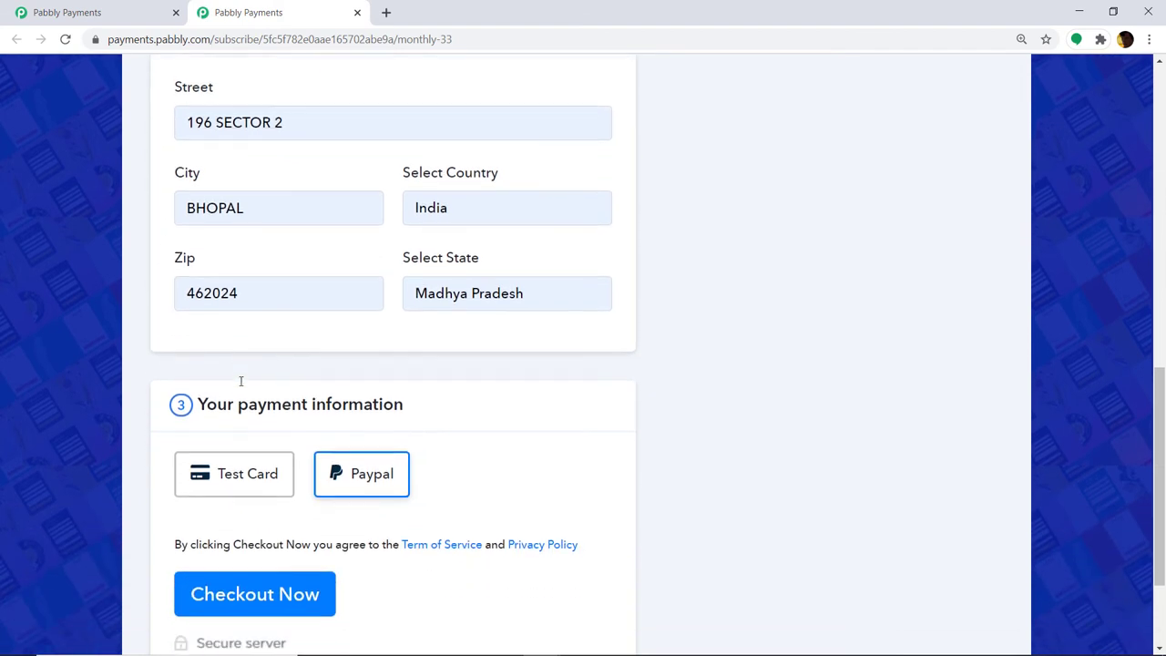
left_click(239, 394)
left_click(208, 535)
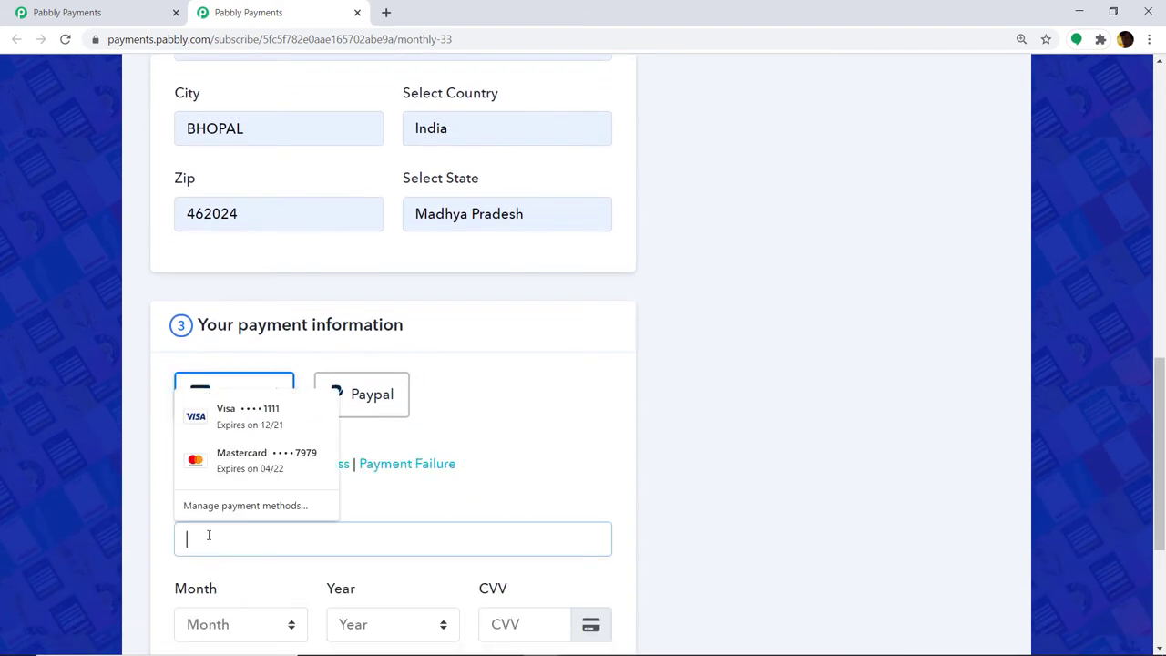
type("4")
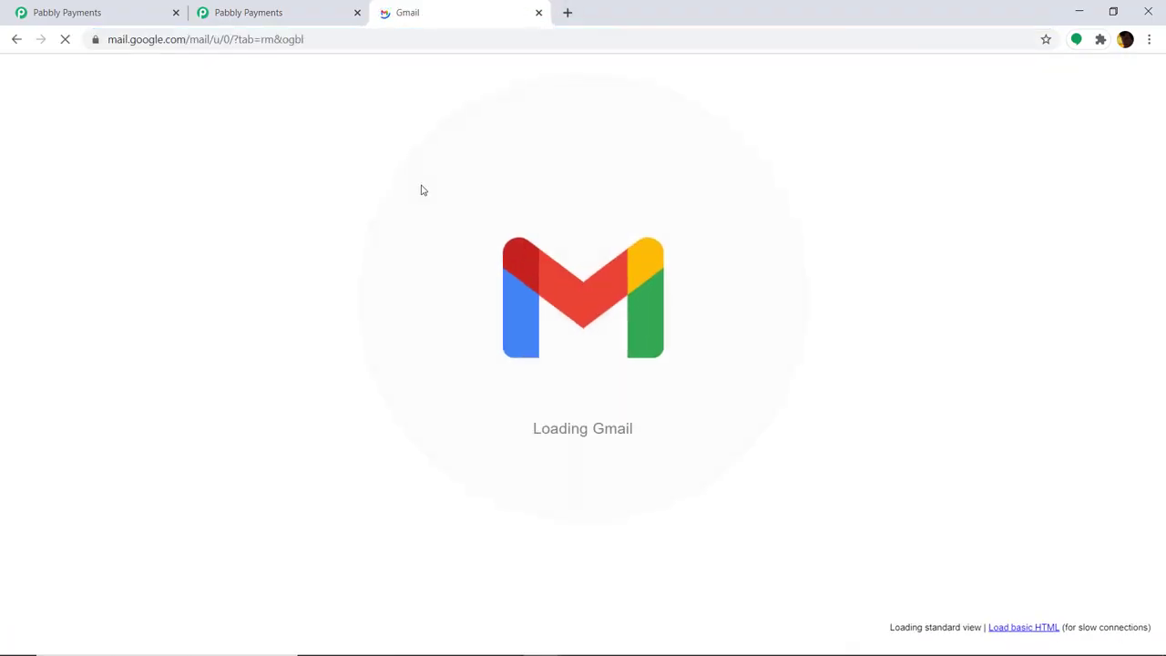
Open the payment confirmation e-mail in Gmail and review its purchase details and order summary.
left_click(430, 200)
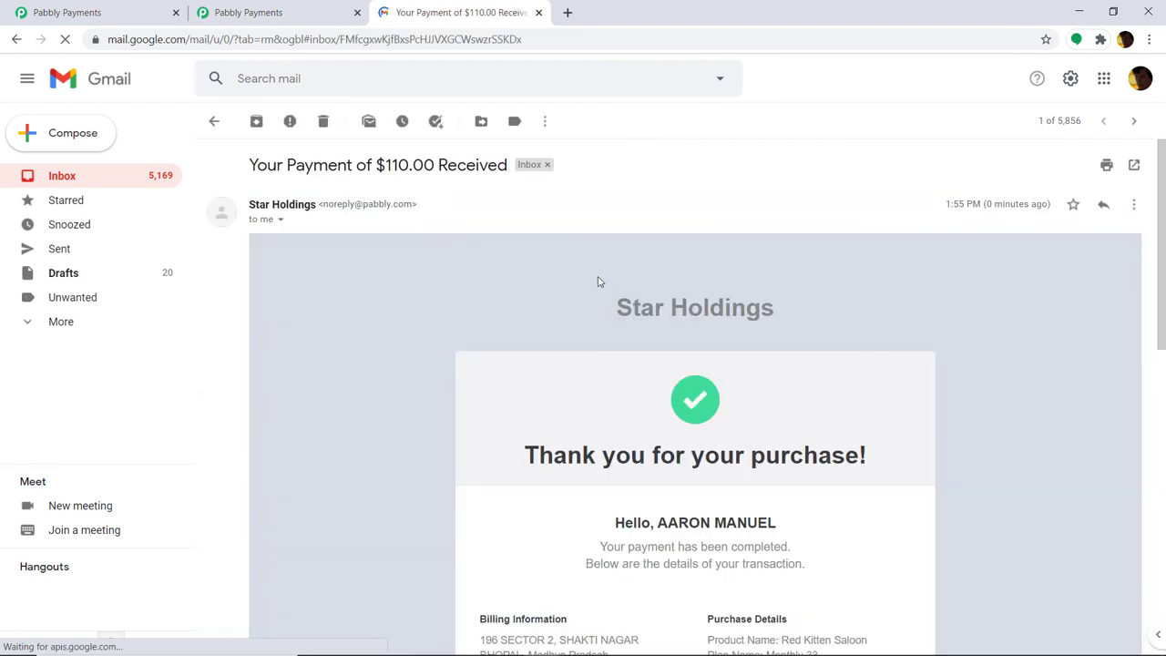
scroll(553, 255, "down", 1)
scroll(541, 310, "down", 3)
scroll(680, 338, "down", 2)
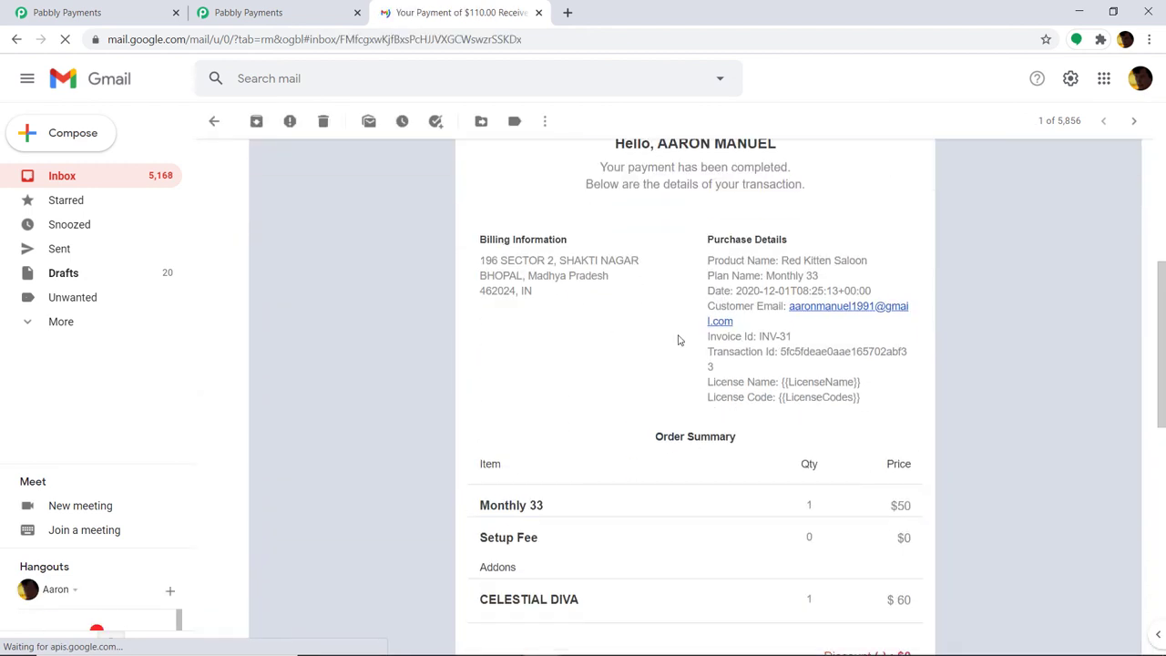
scroll(789, 326, "down", 1)
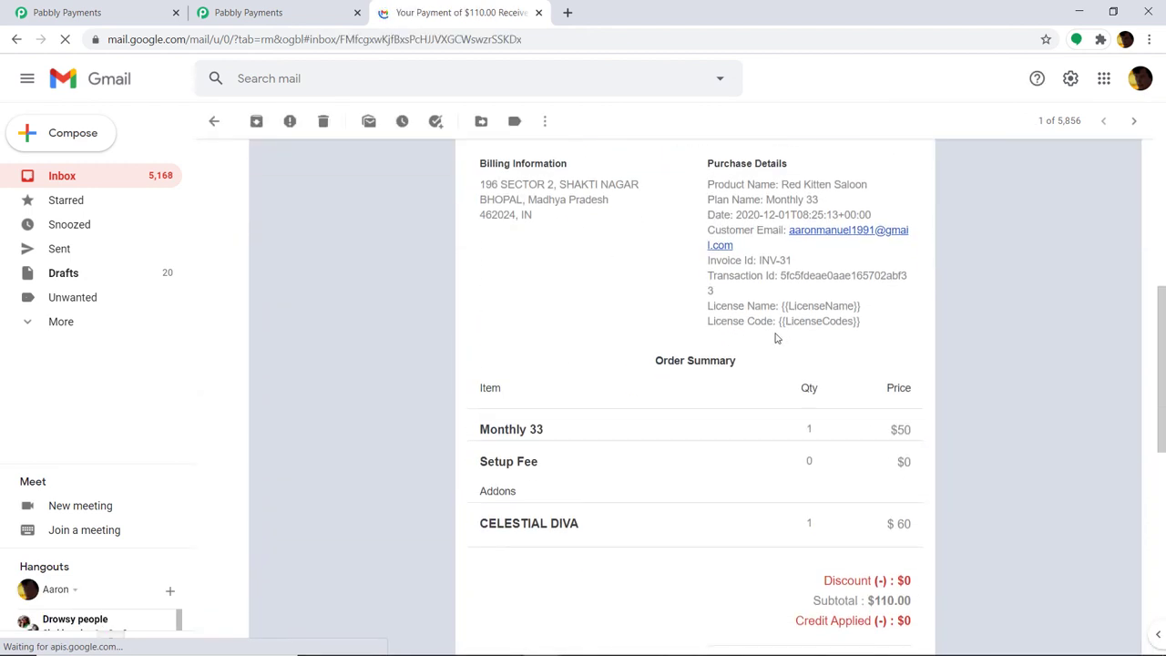
scroll(774, 337, "up", 1)
scroll(723, 356, "down", 3)
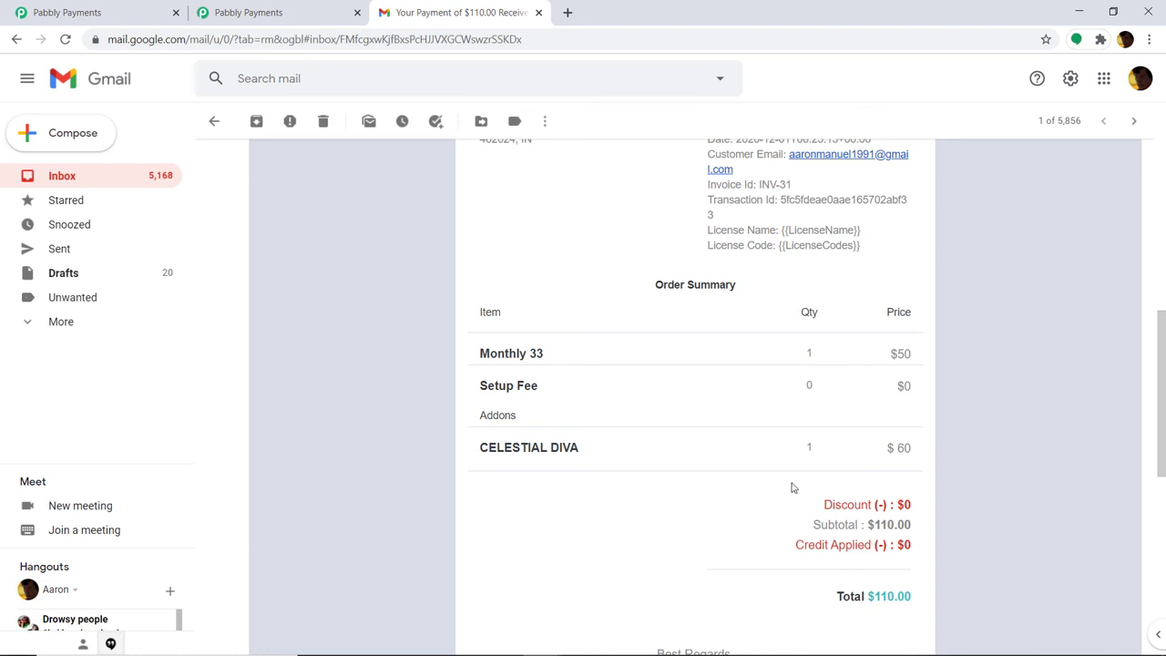
Switch back to Pabbly Payments, open the most recent invoice and review its billing details and line items.
left_click(151, 5)
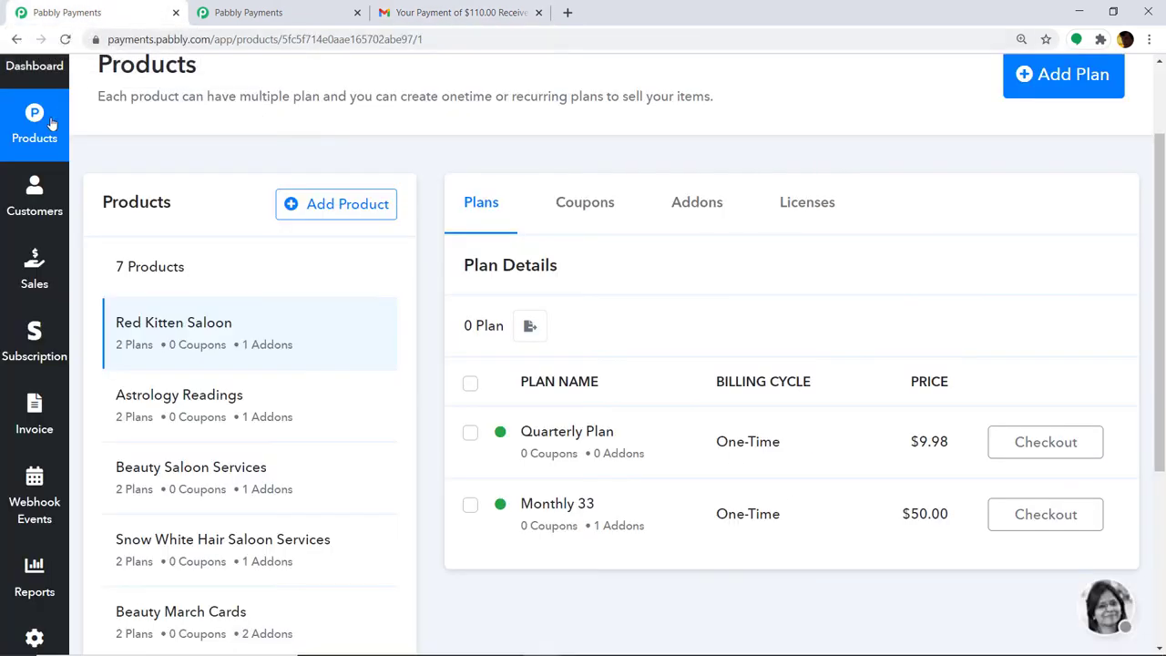
left_click(28, 429)
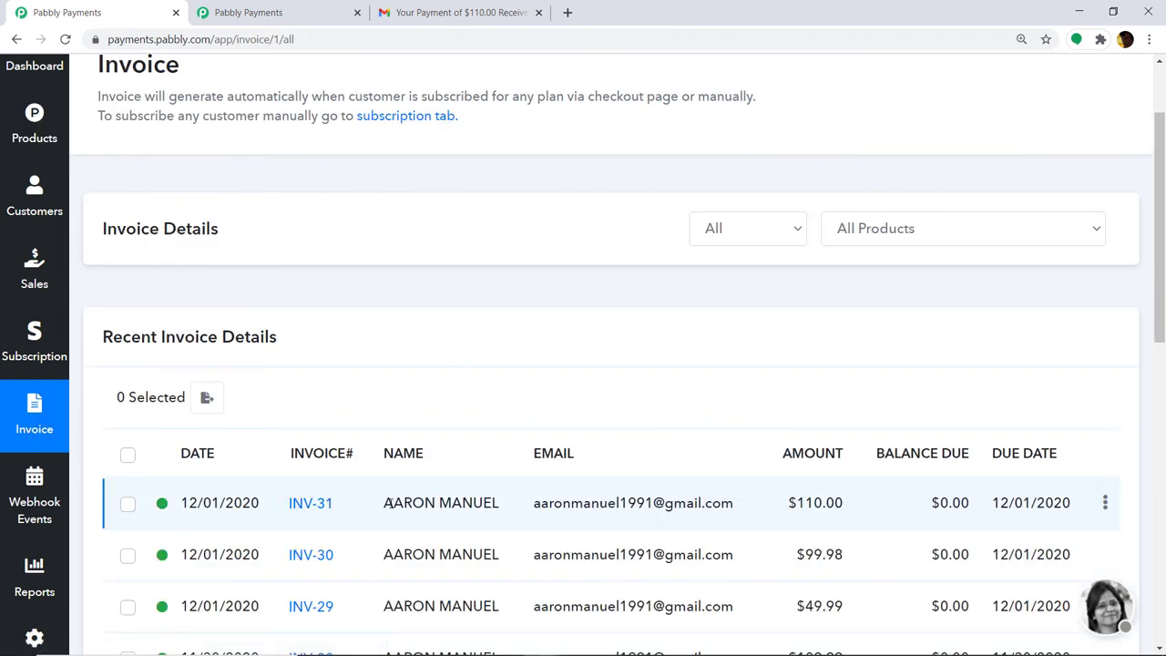
left_click(310, 506)
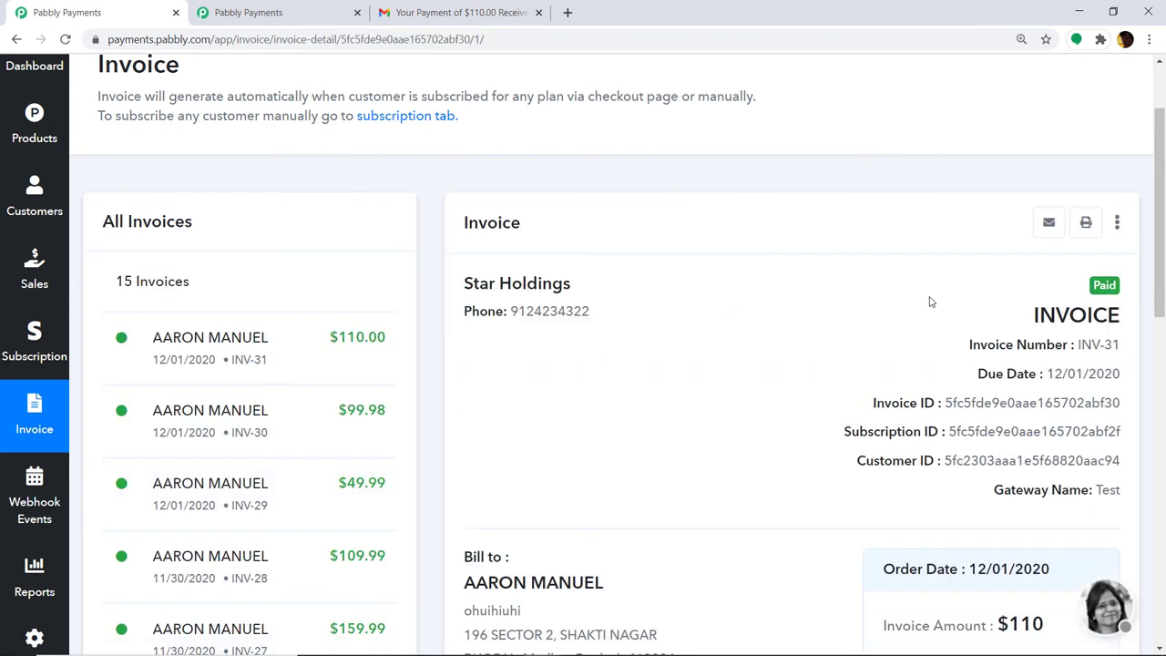
scroll(931, 301, "down", 1)
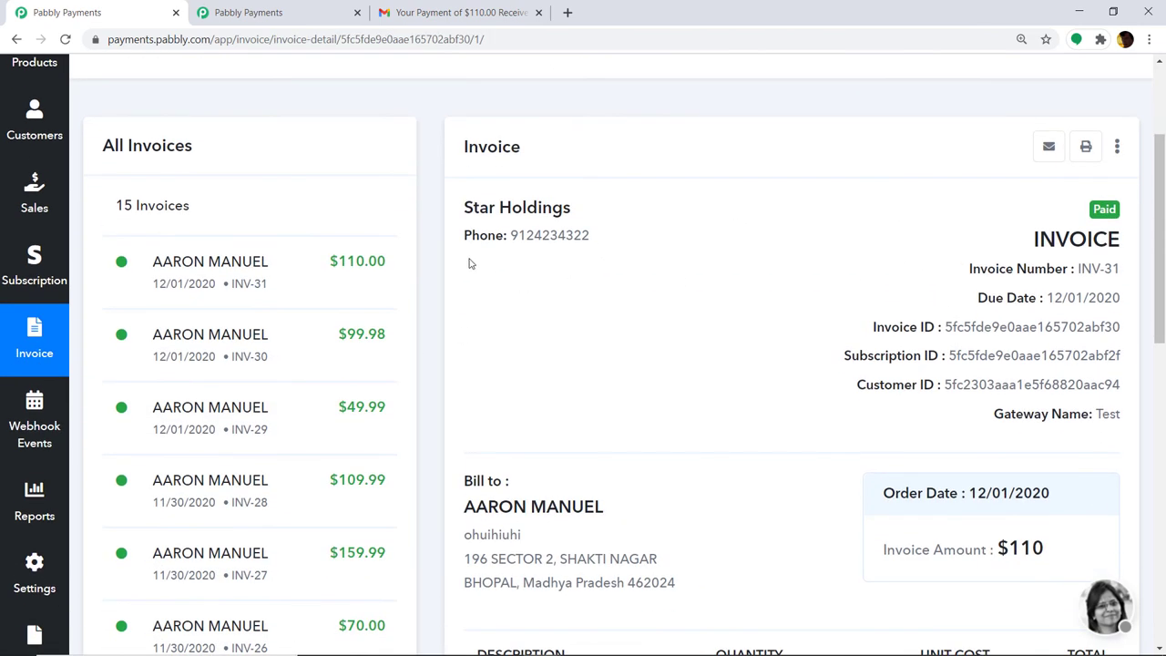
scroll(799, 334, "down", 5)
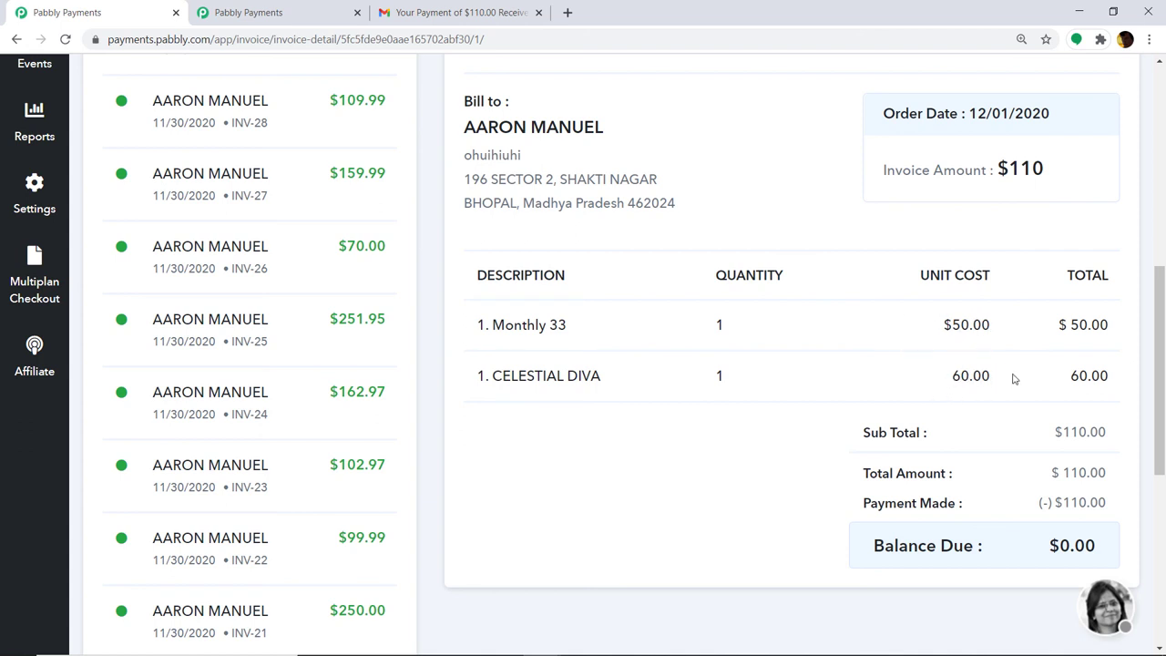
scroll(883, 317, "up", 5)
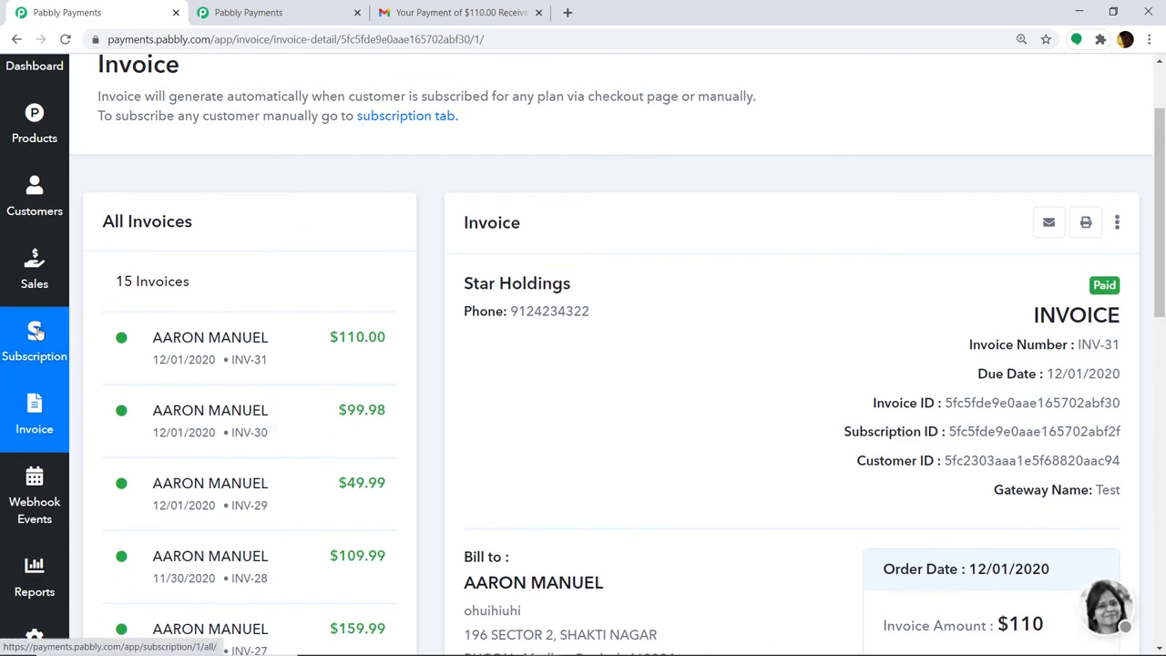
Open the newest Red Kitten Saloon subscription and review its purchase information and subscription details.
left_click(36, 333)
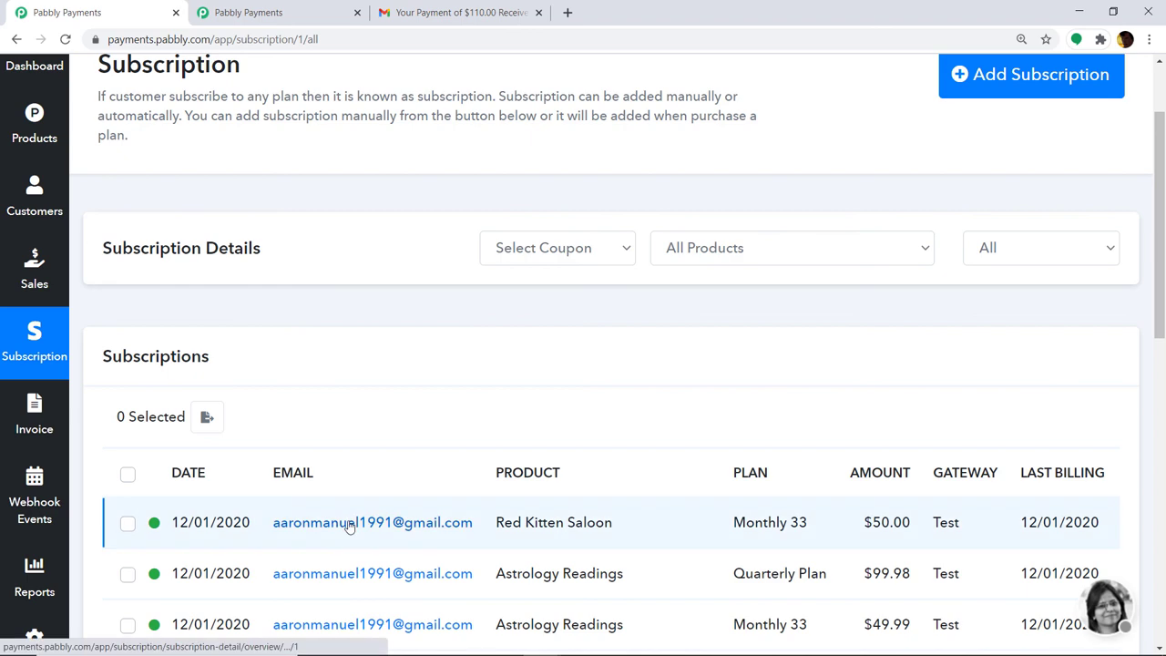
left_click(354, 524)
scroll(702, 302, "down", 2)
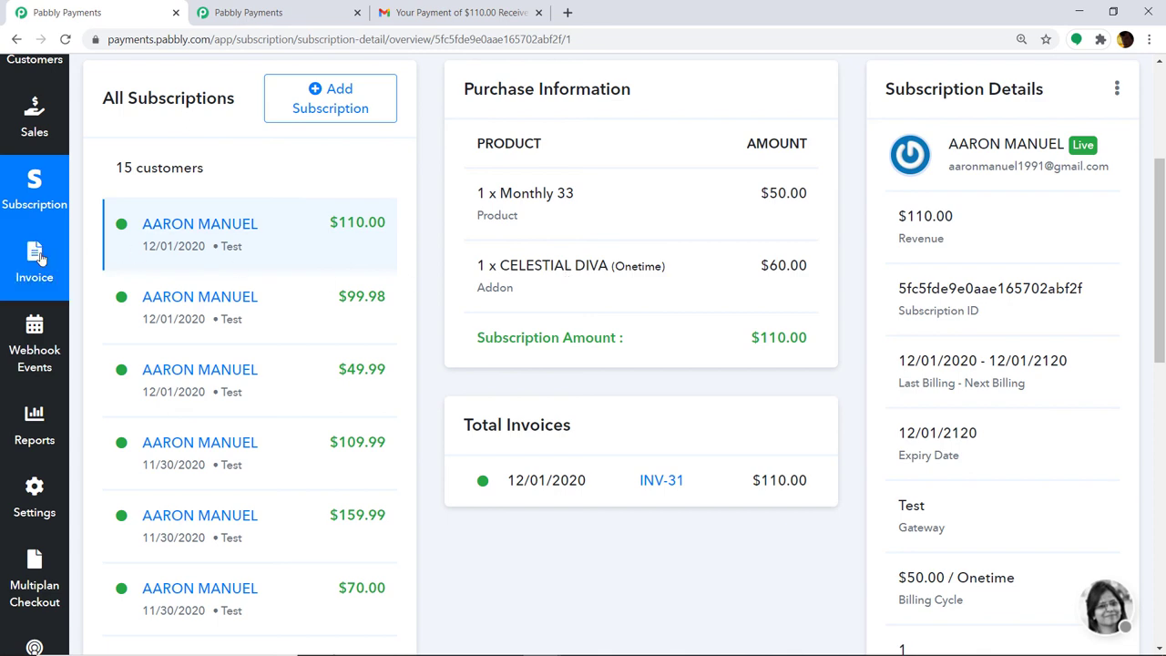
Return to the Red Kitten Saloon product and show its list of addons.
scroll(35, 258, "up", 2)
left_click(30, 125)
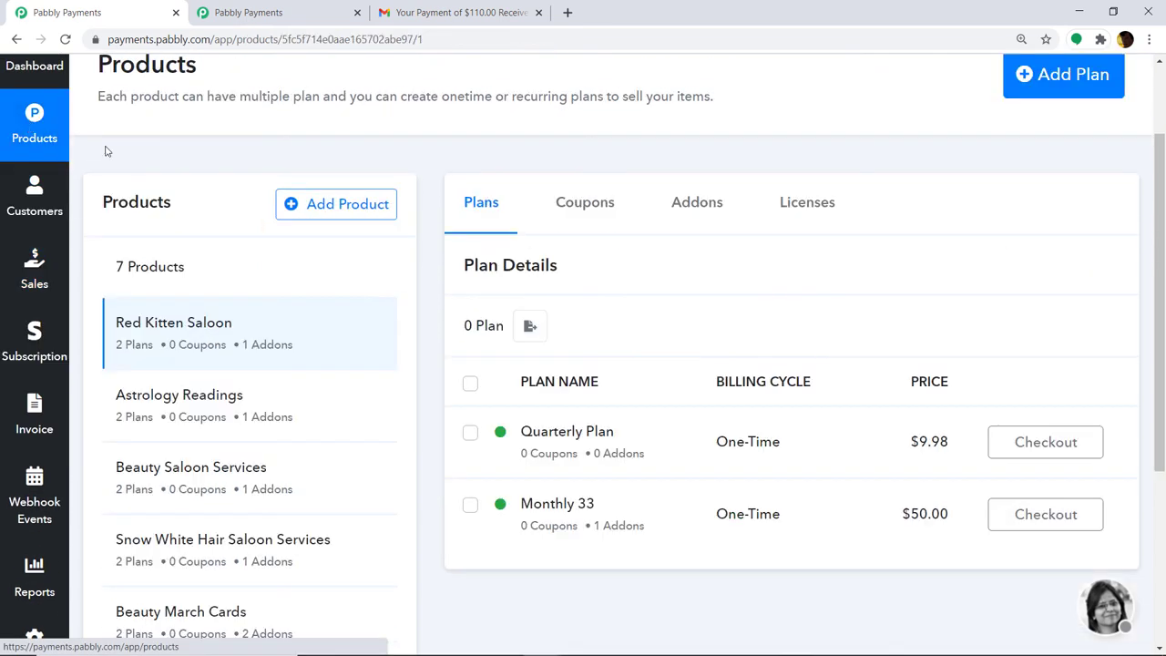
left_click(708, 203)
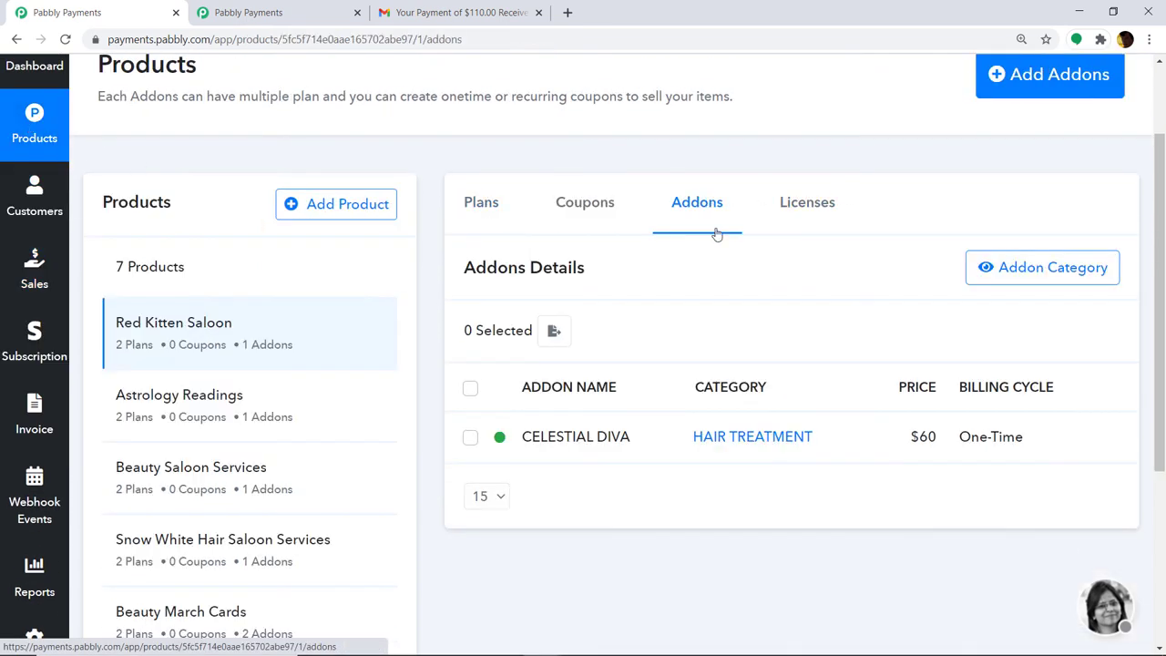